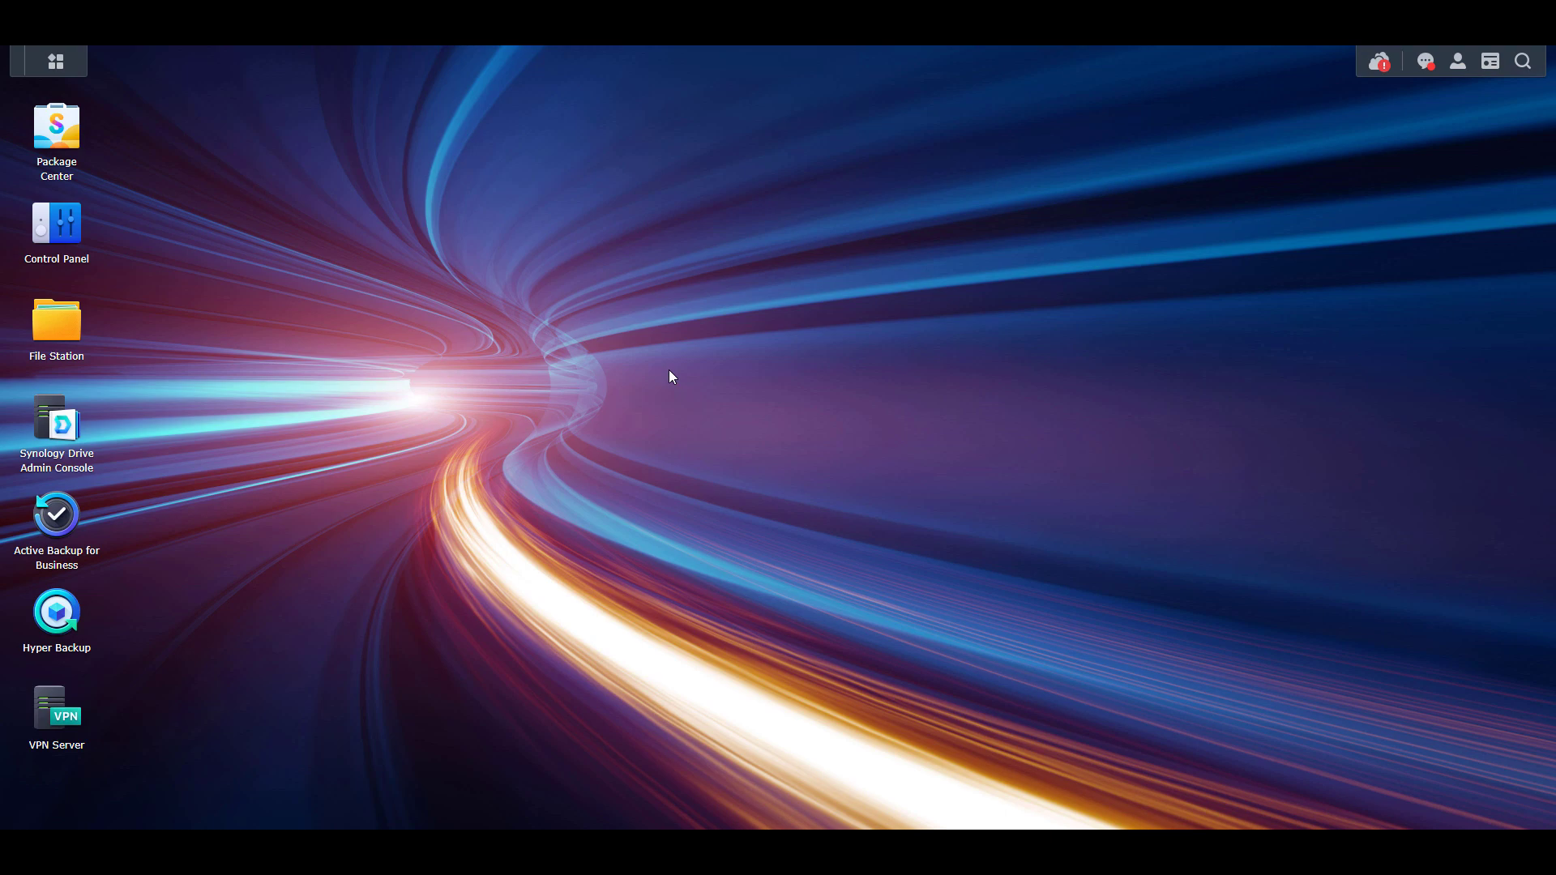
- Go to Control Panel's External Access page, where QuickConnect is enabled
left_click(71, 235)
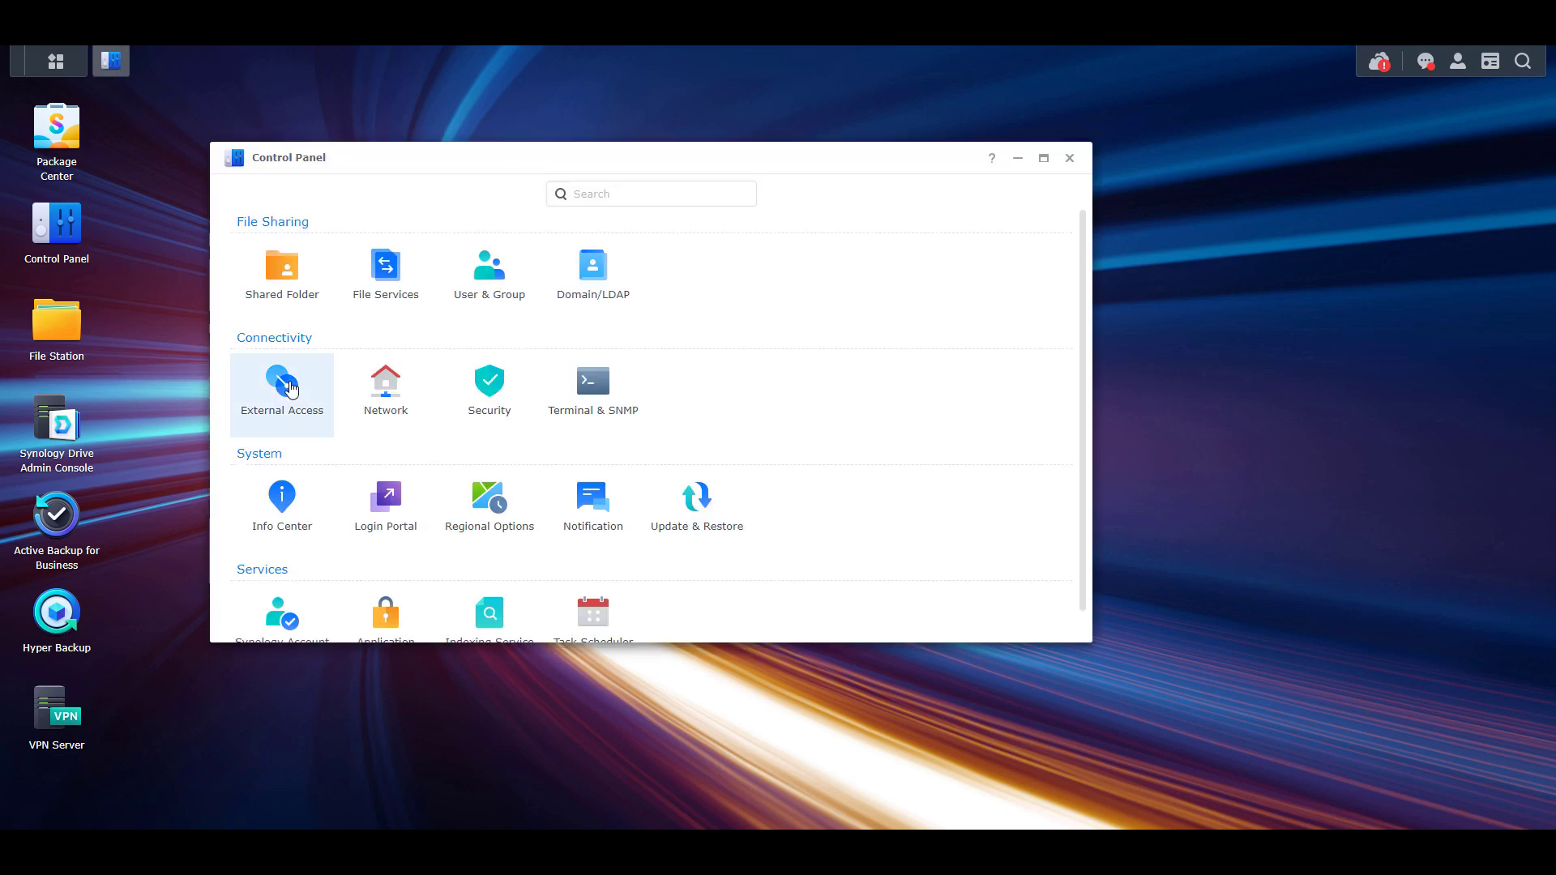
left_click(292, 389)
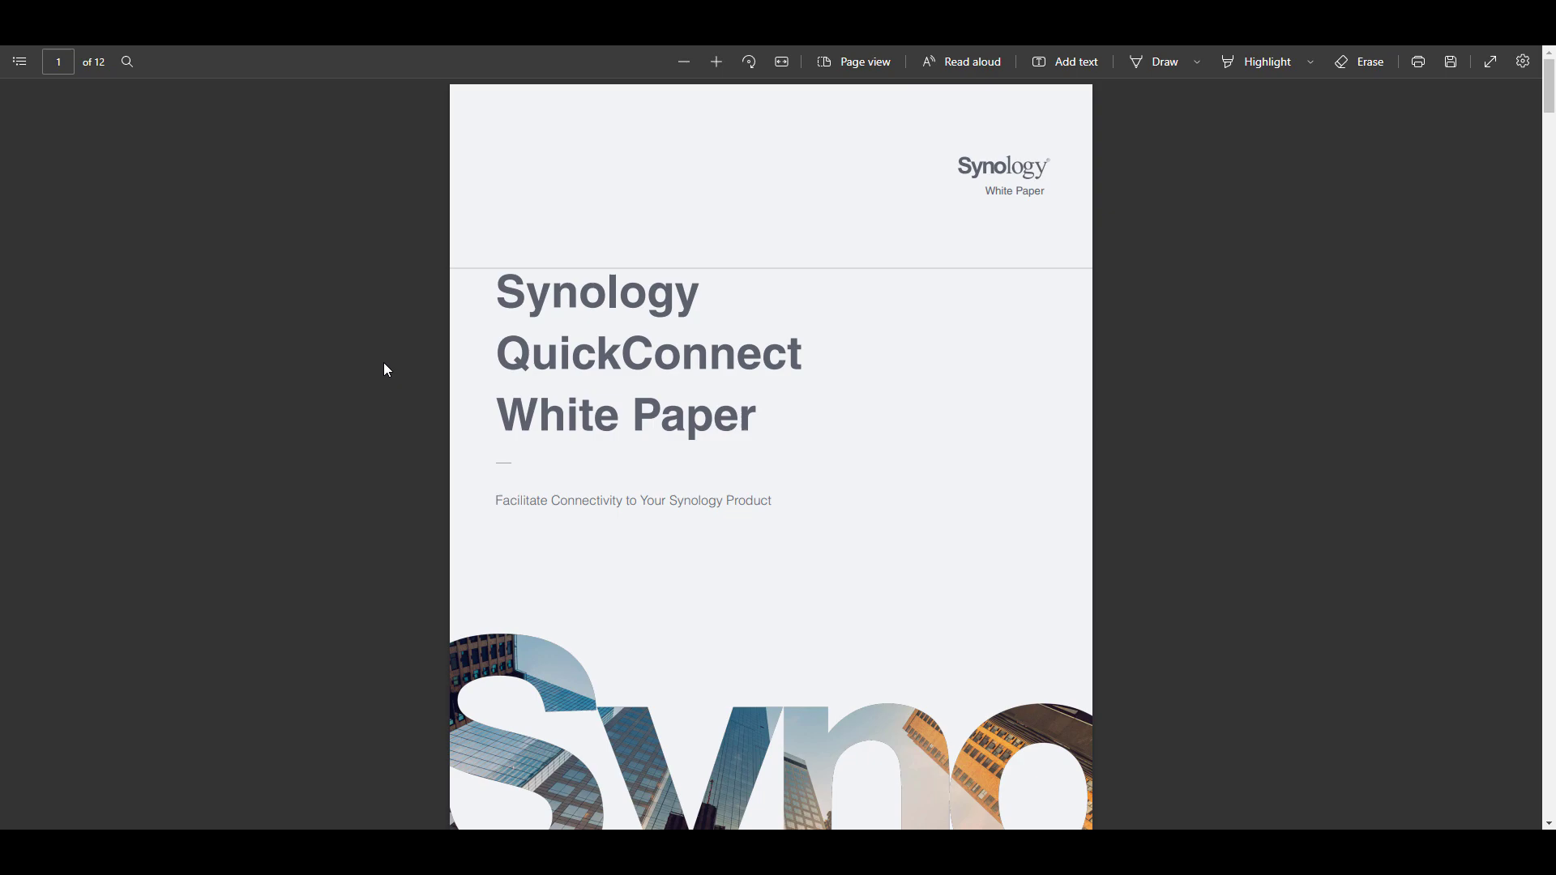
- Scroll the QuickConnect White Paper down to page 8, the QuickConnect Services section
scroll(386, 368, "down", 10)
scroll(386, 371, "down", 15)
scroll(386, 372, "down", 15)
scroll(386, 372, "down", 15)
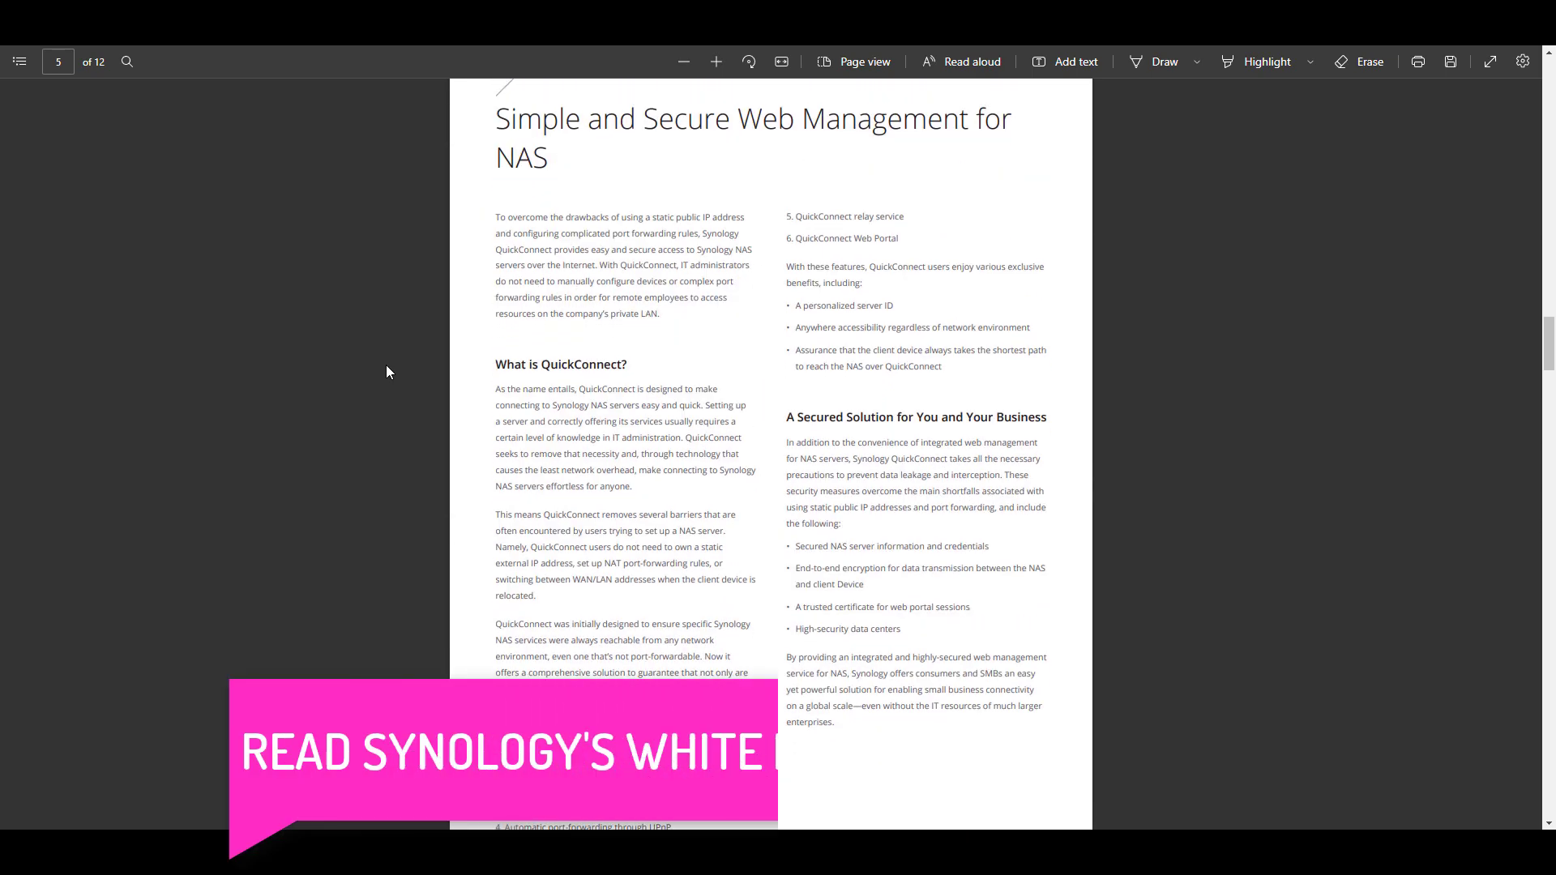
scroll(386, 372, "down", 15)
scroll(386, 371, "down", 15)
scroll(386, 370, "down", 6)
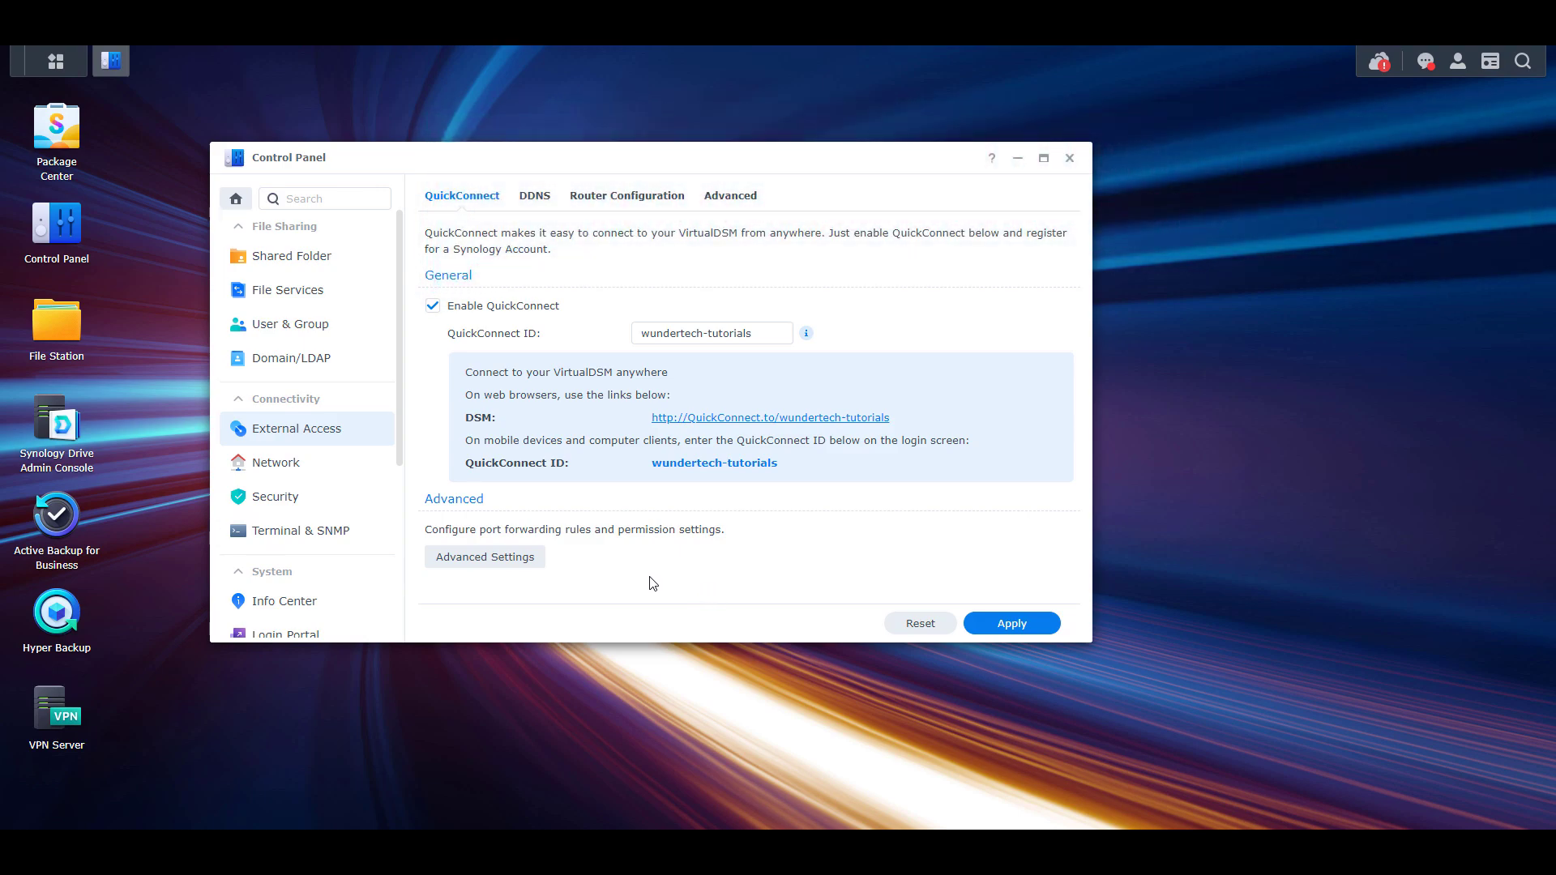
- Show QuickConnect's Advanced Settings with the relay service and its four permission entries
left_click(513, 559)
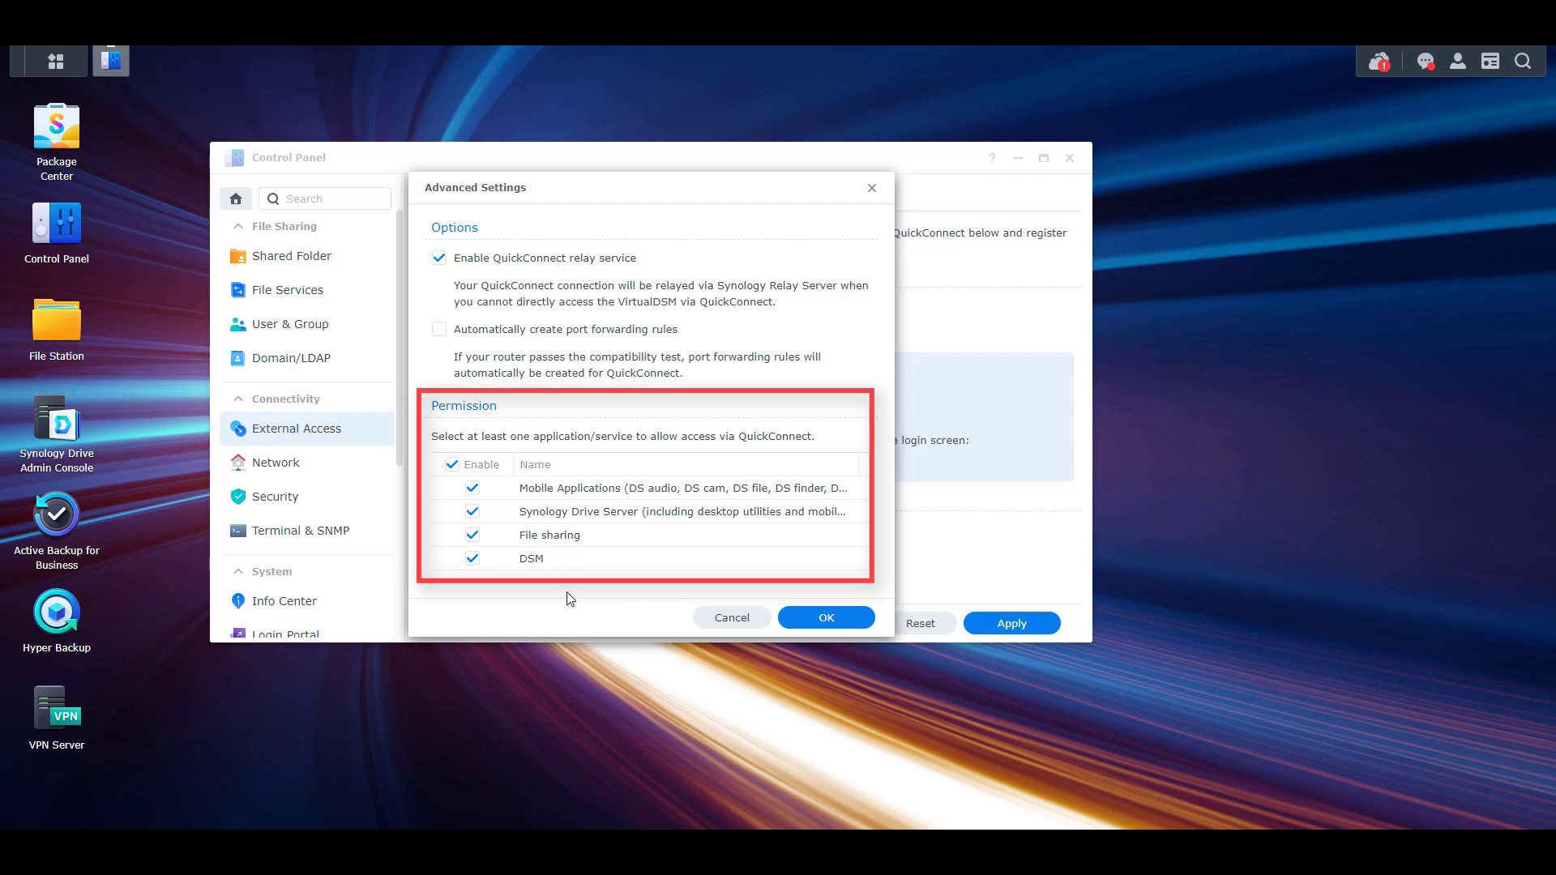
- Uncheck File sharing, Mobile Applications and DSM, leaving only Synology Drive Server allowed
left_click(473, 536)
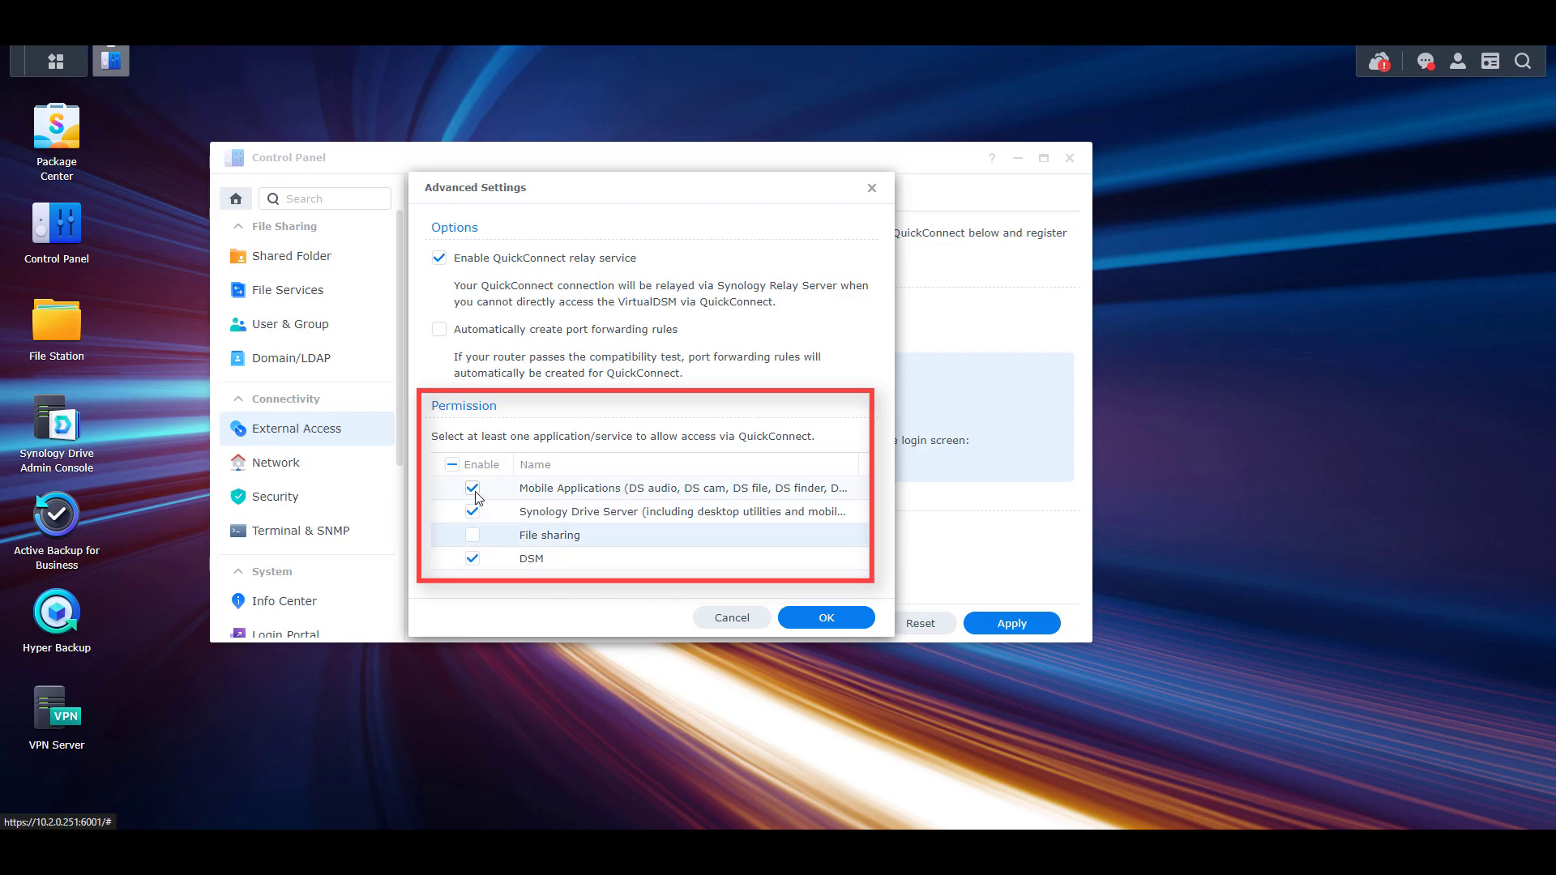
left_click(472, 488)
left_click(472, 558)
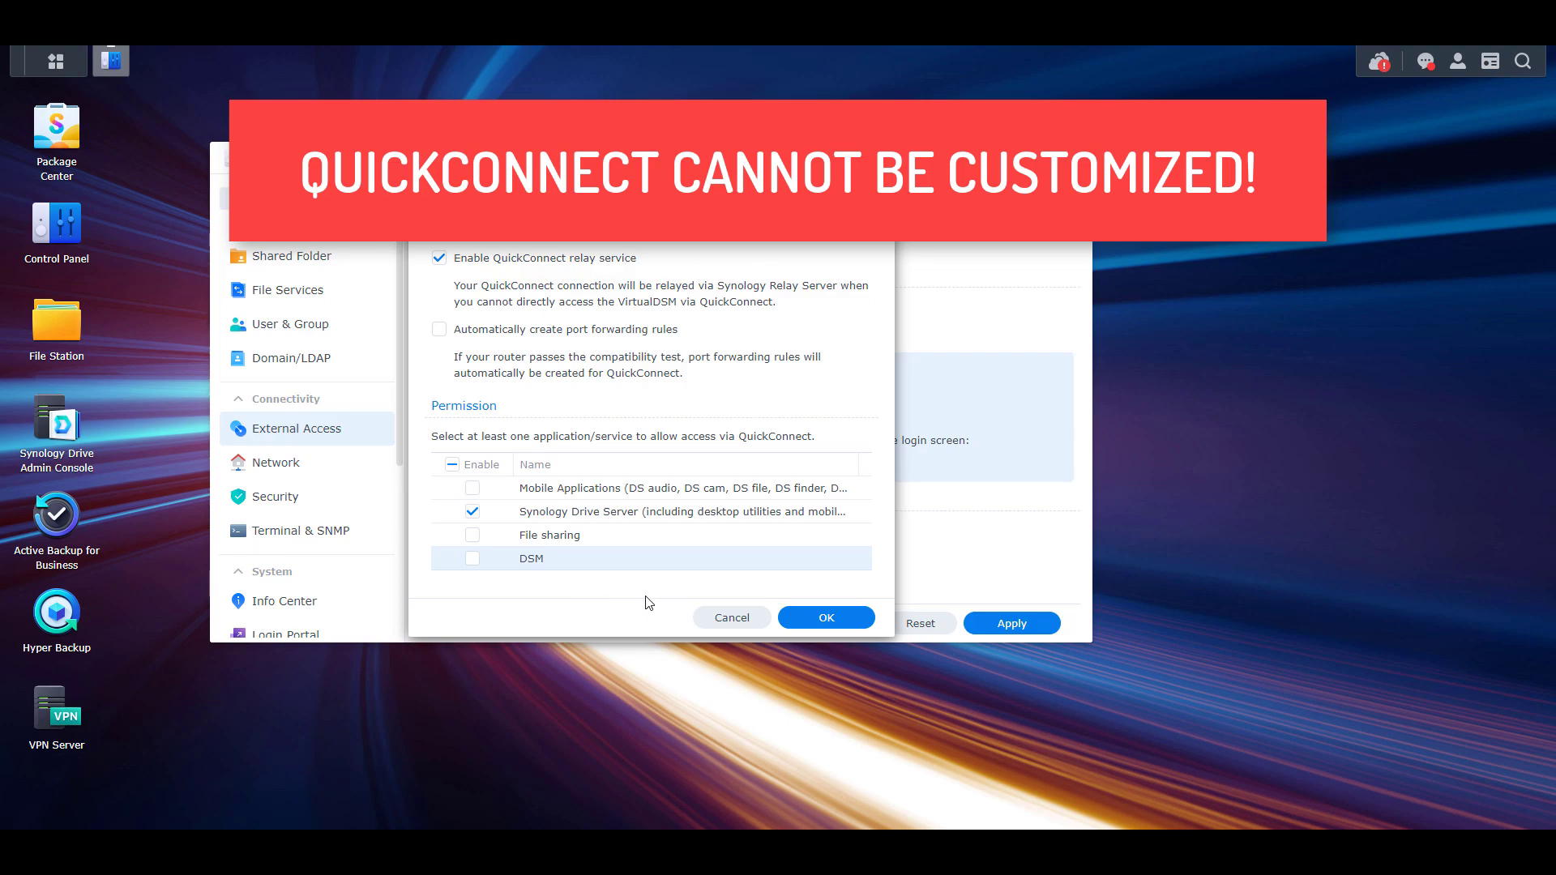
- Save the narrowed QuickConnect permissions and close Advanced Settings
left_click(827, 620)
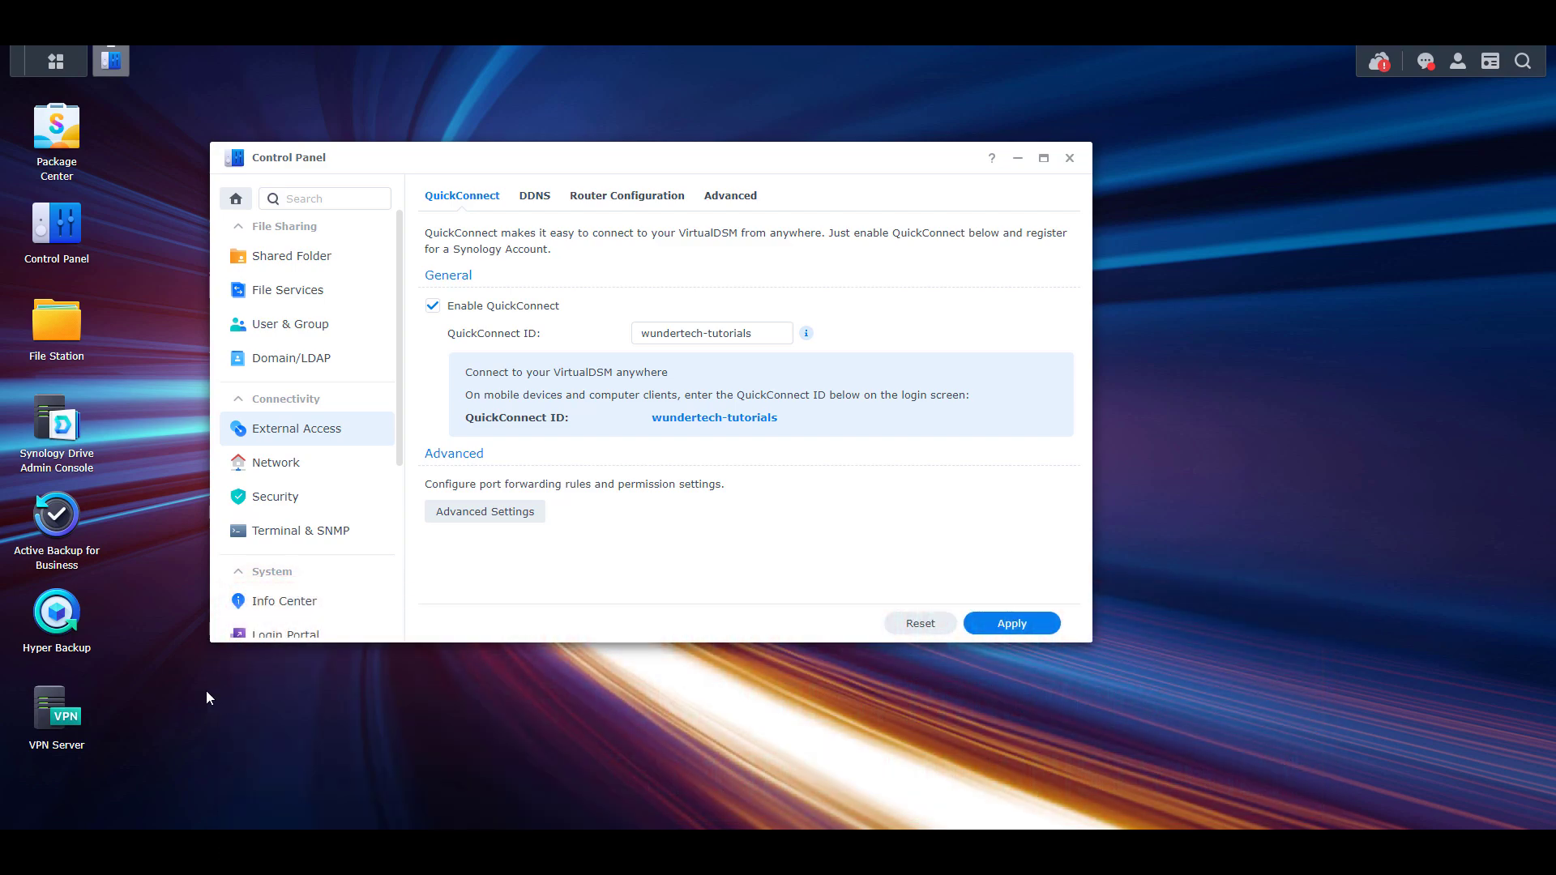
- View VPN Server's OpenVPN settings: port 1194, UDP, AES-256-CBC, SHA512
left_click(63, 721)
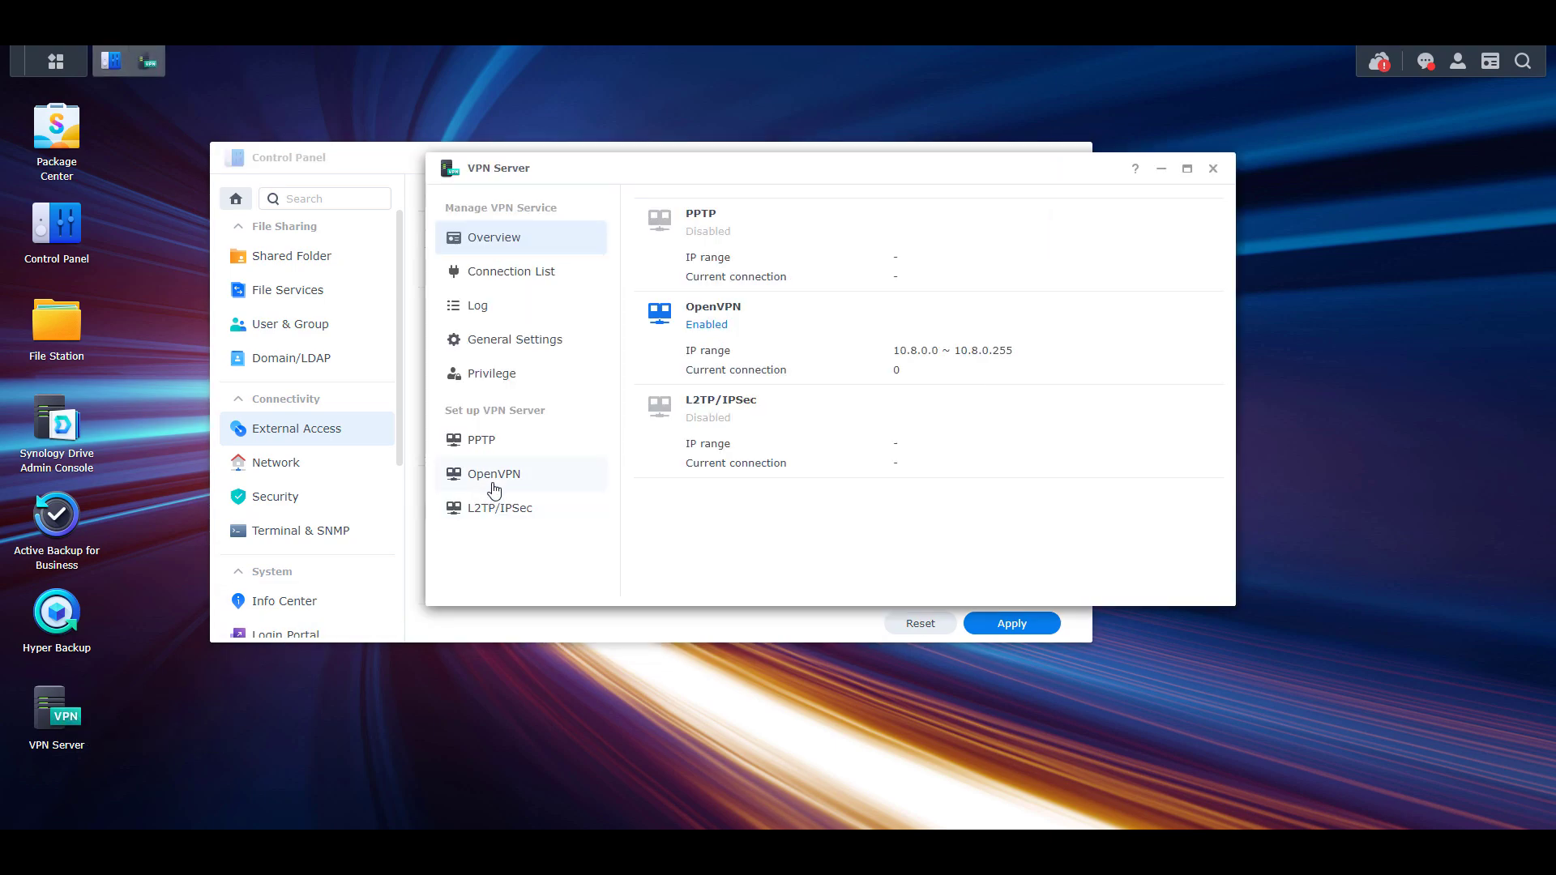
left_click(491, 480)
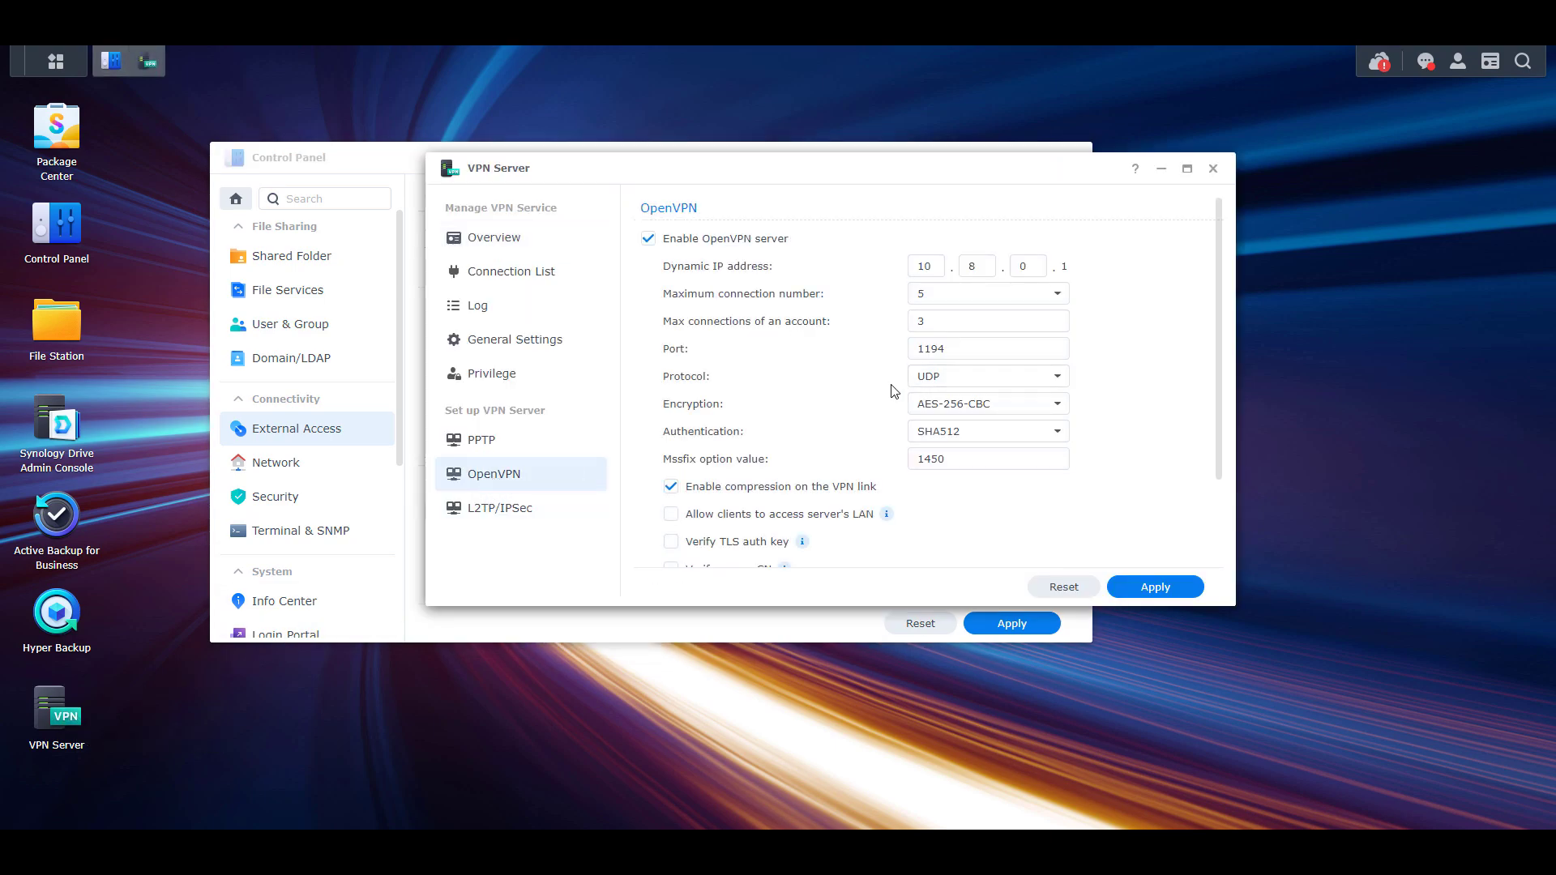
scroll(912, 393, "down", 1)
scroll(853, 463, "down", 1)
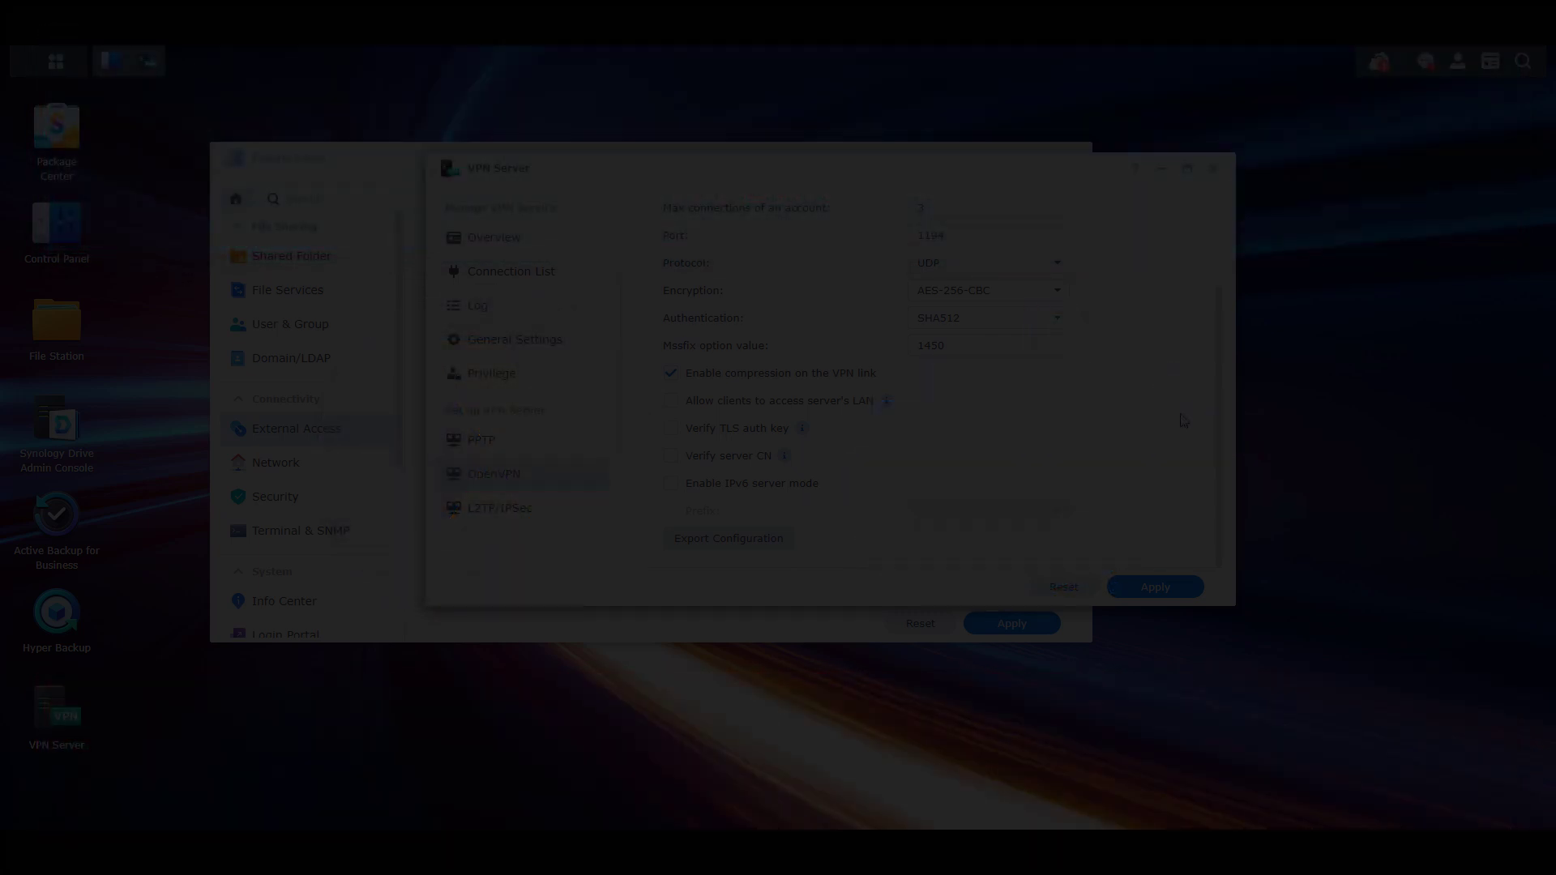
- Select the YOUR_SERVER_IP placeholder on the remote line of VPNConfig.ovpn
scroll(1183, 420, "up", 2)
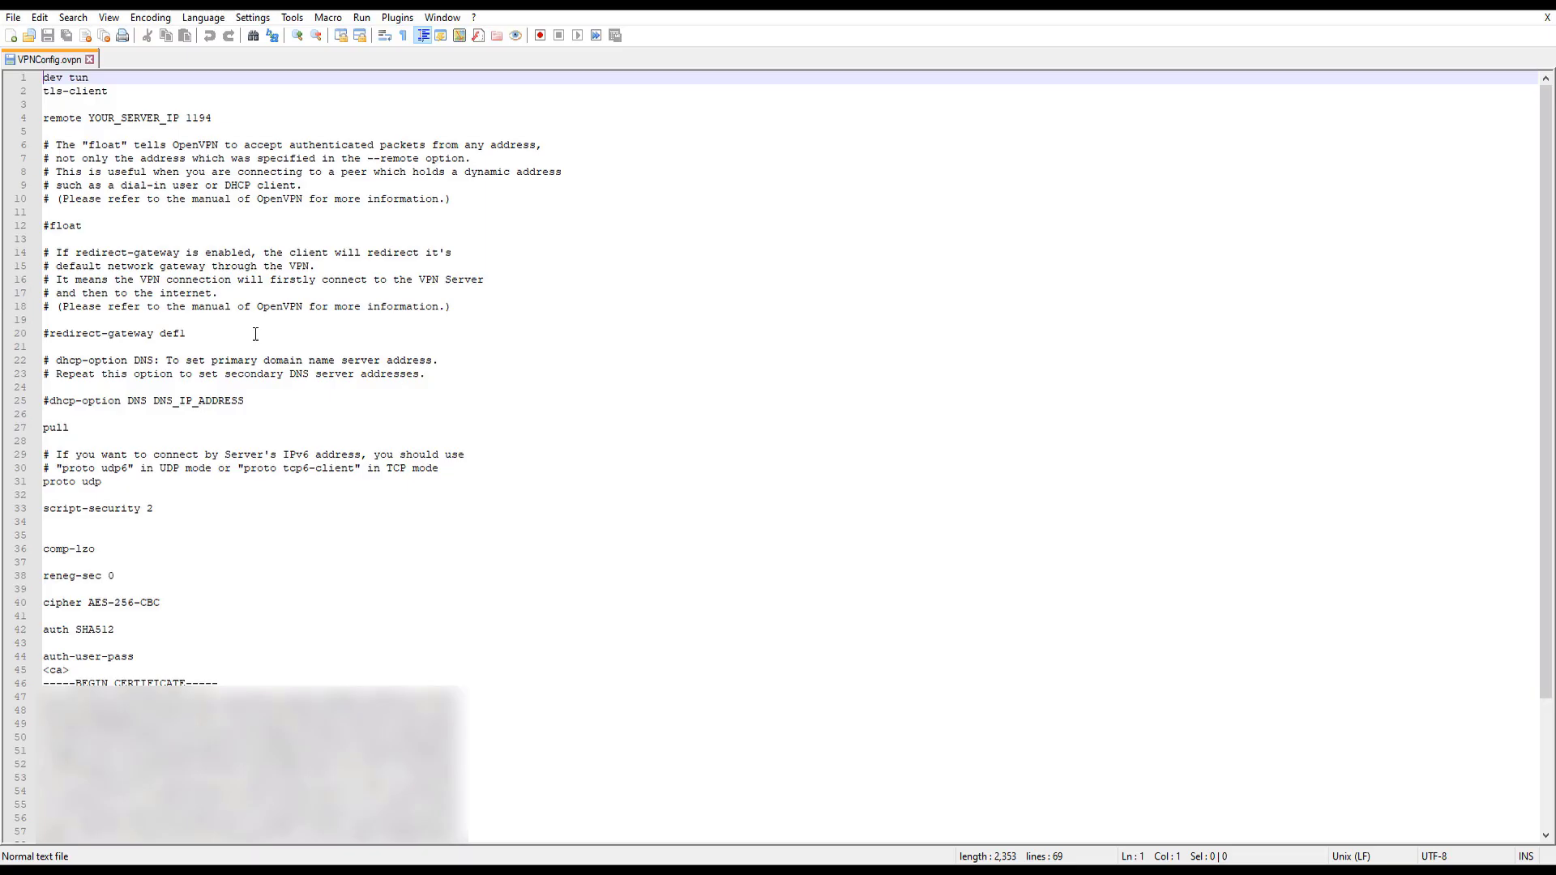
left_click_drag(179, 117, 87, 117)
- Paste the server address into the remote line and uncomment redirect-gateway def1 and dhcp-option DNS
key("ctrl+v")
left_click(44, 333)
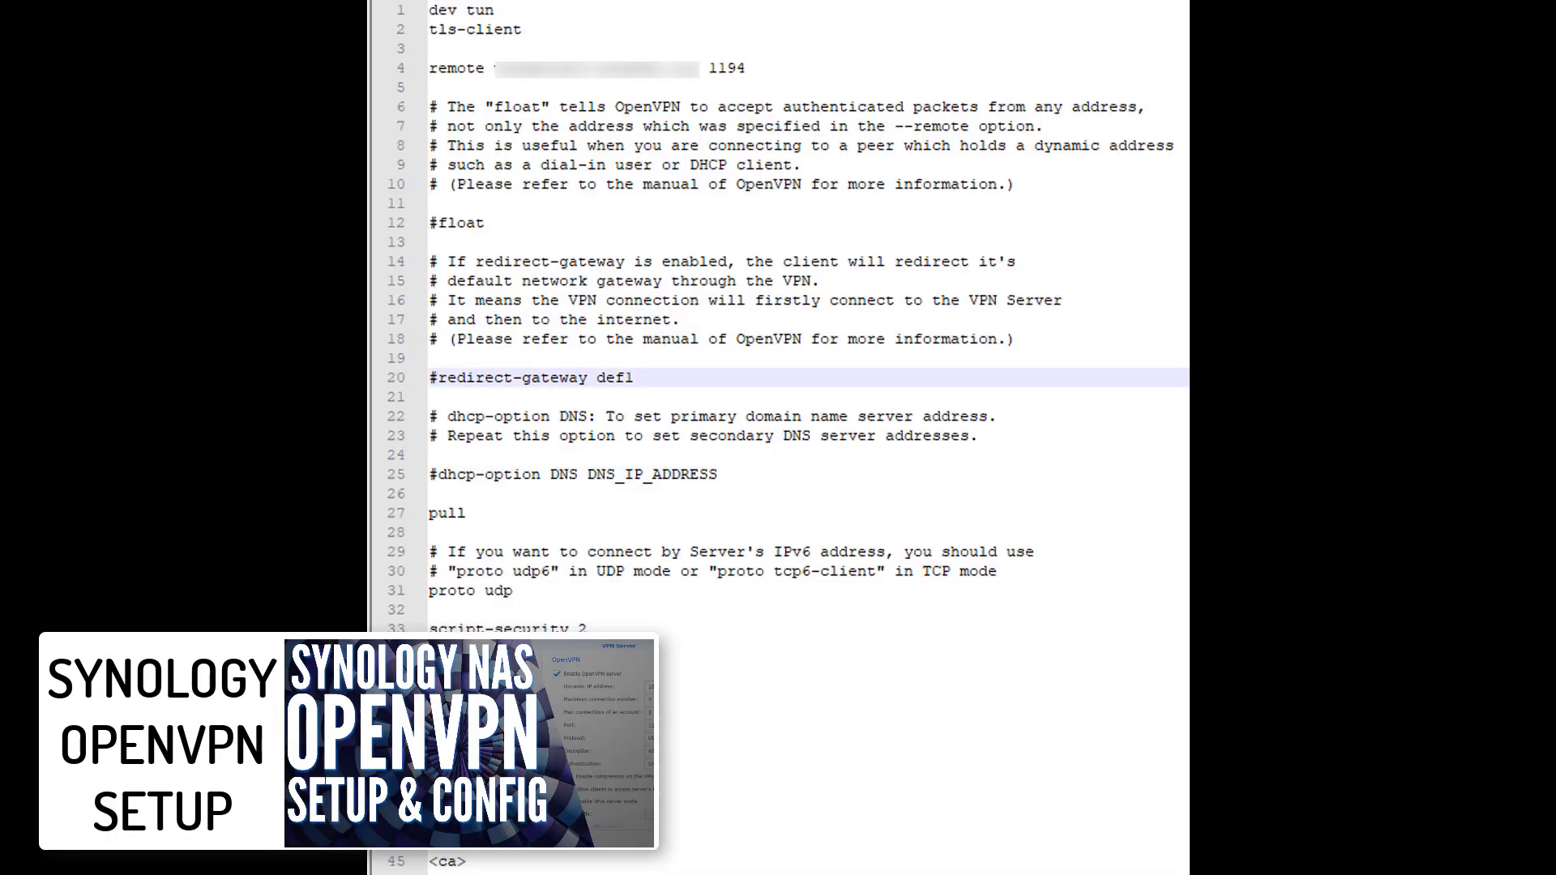
key("Delete")
left_click(431, 475)
key("Delete")
- Set the DNS option to 192.168.1.198 and add client-cert-not-required at line 44
double_click(652, 474)
type("192.168.1.198")
left_click(655, 512)
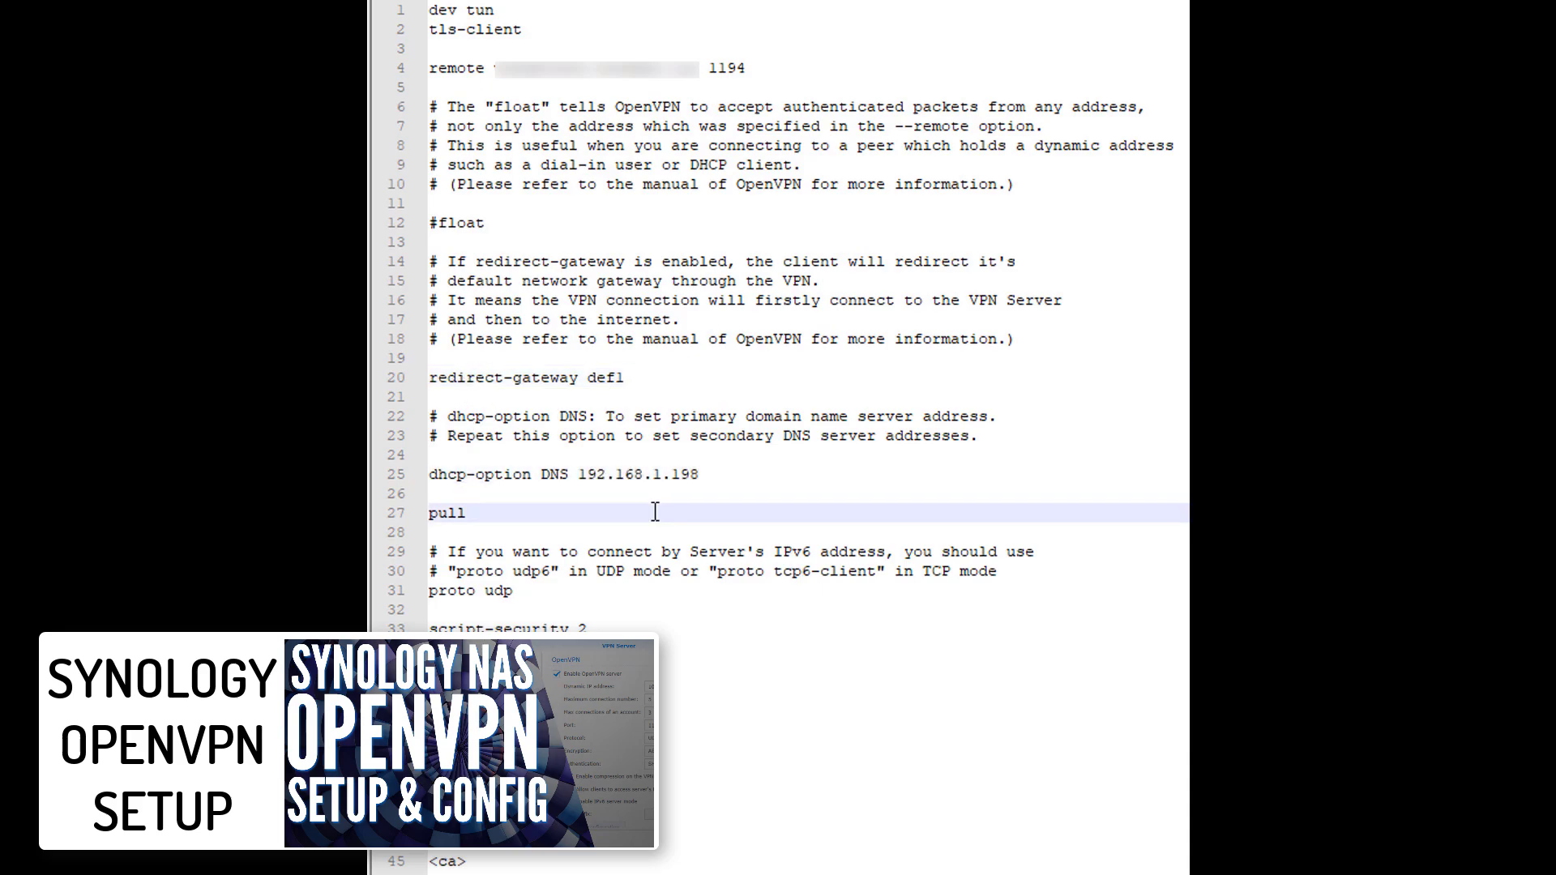
left_click(744, 825)
key("Delete")
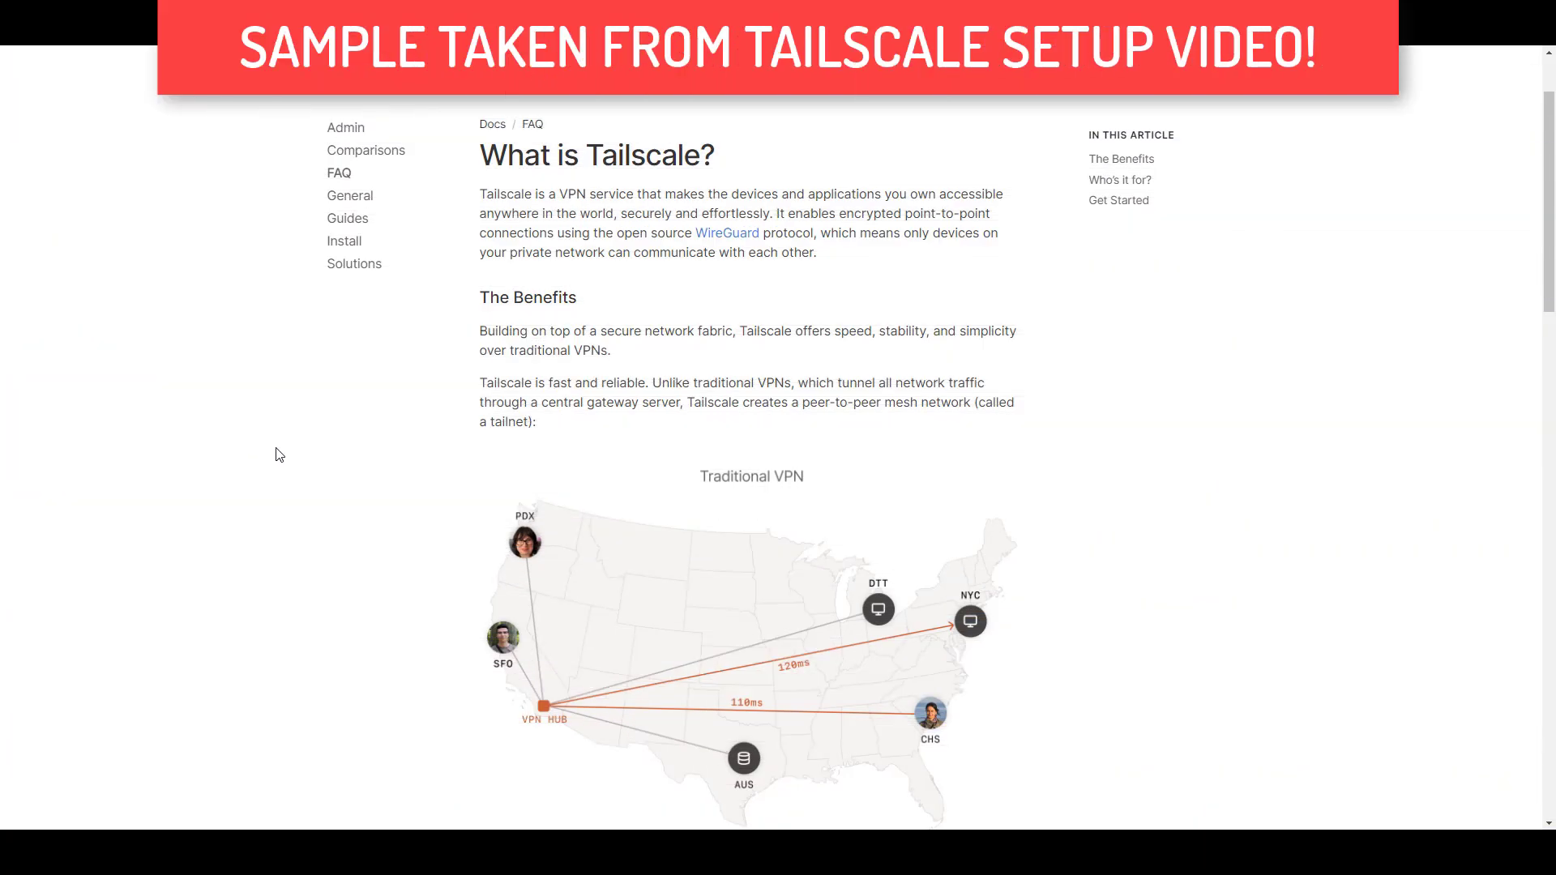
- Scroll the Tailscale FAQ past the Traditional VPN diagram to the Tailscale mesh map
scroll(276, 454, "down", 2)
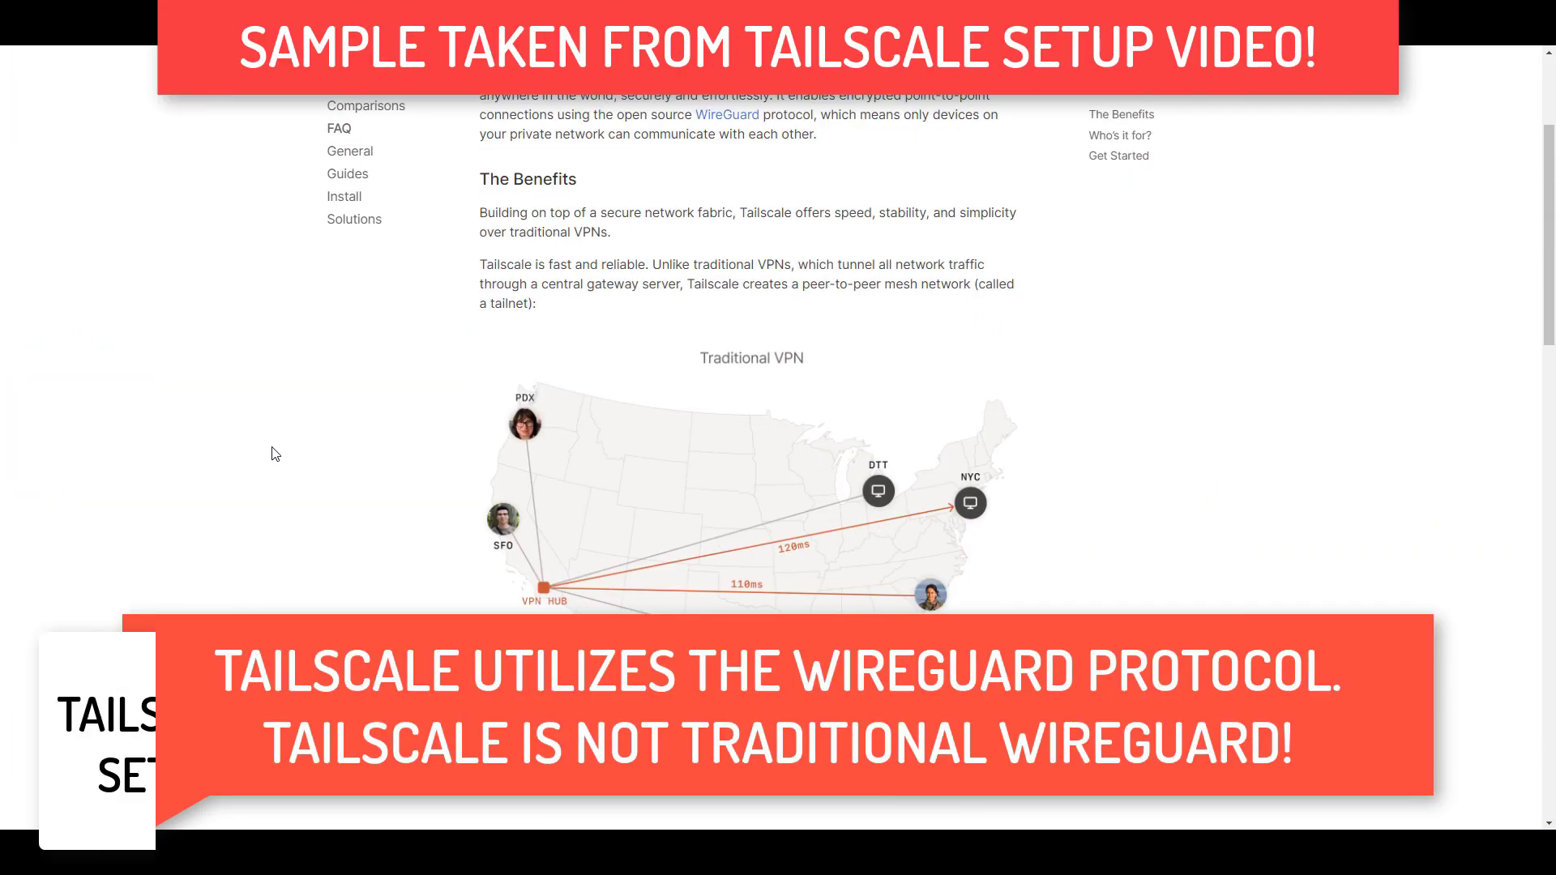
scroll(276, 454, "down", 3)
scroll(276, 453, "down", 2)
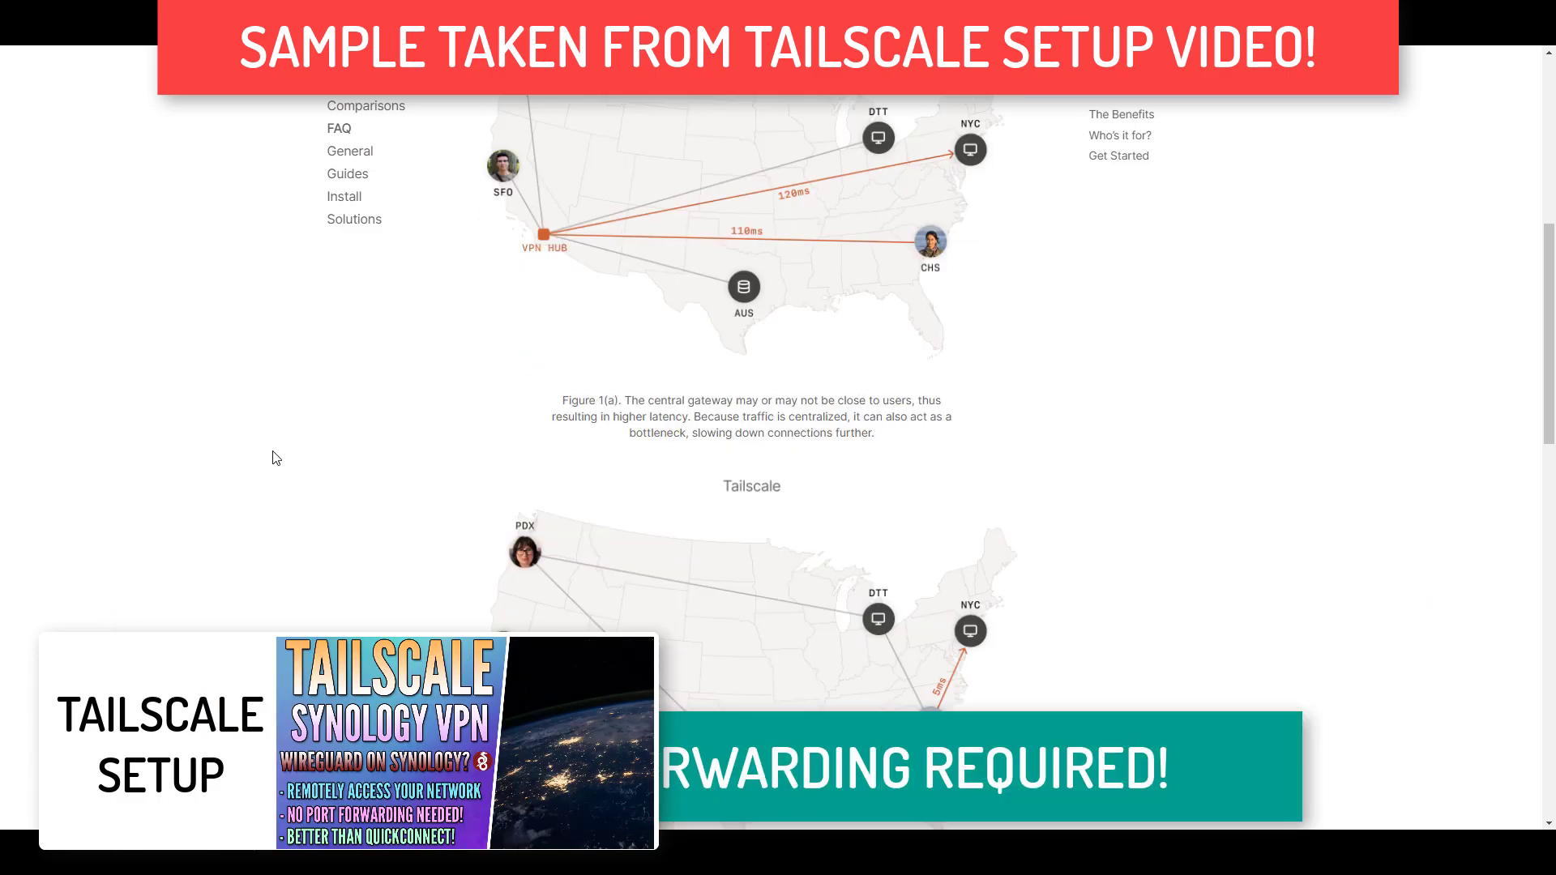
scroll(276, 456, "down", 3)
scroll(276, 455, "down", 7)
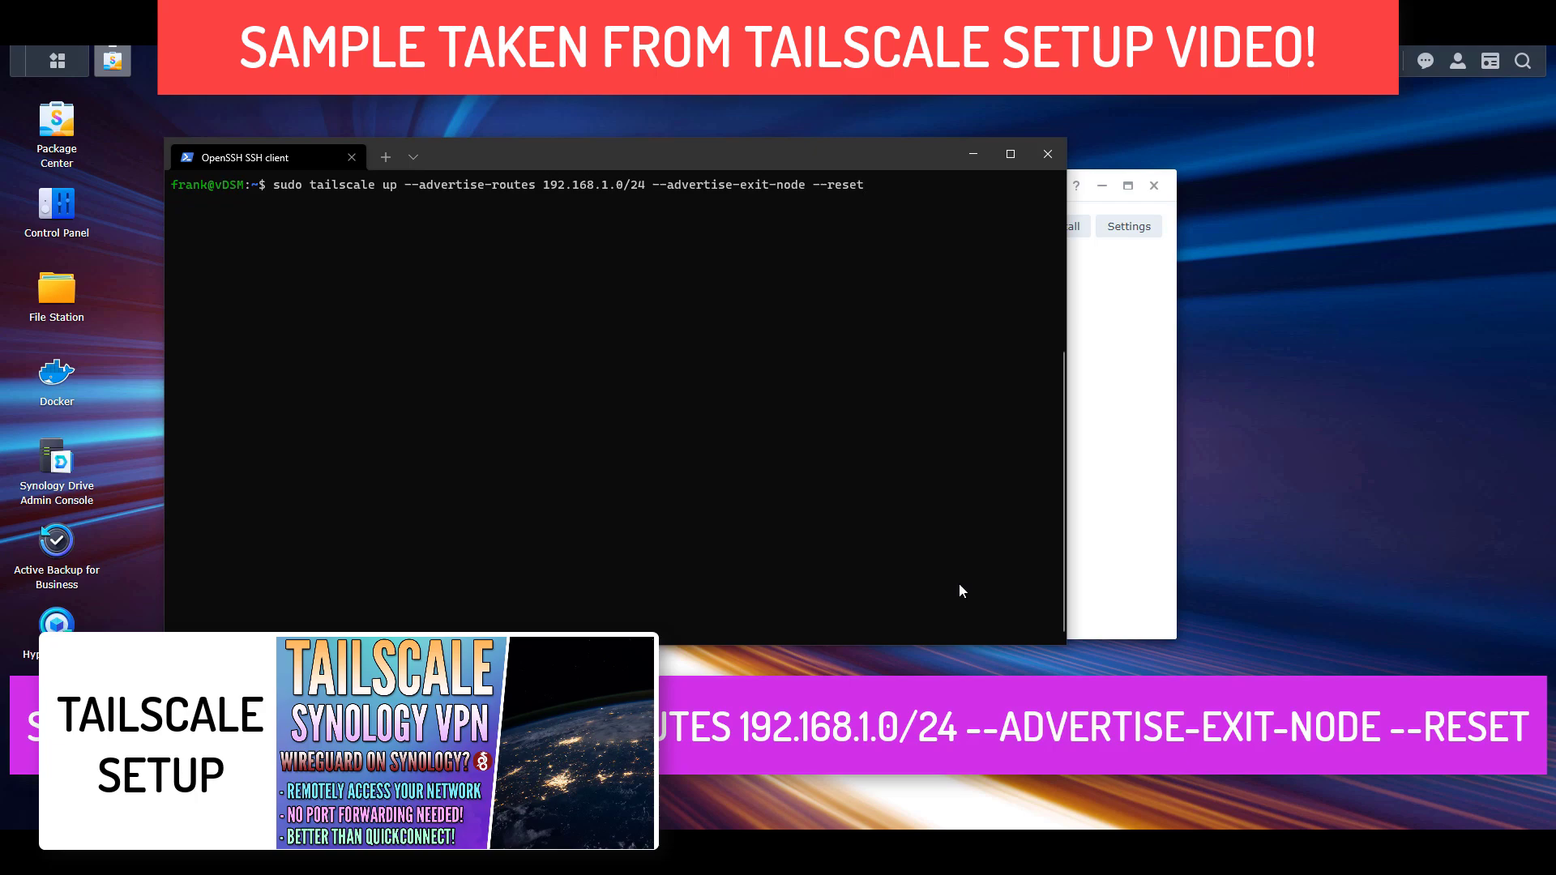
- Run 'sudo tailscale up --advertise-routes 192.168.1.0/24 --advertise-exit-node --reset' on the NAS
key("Return")
key("Return")
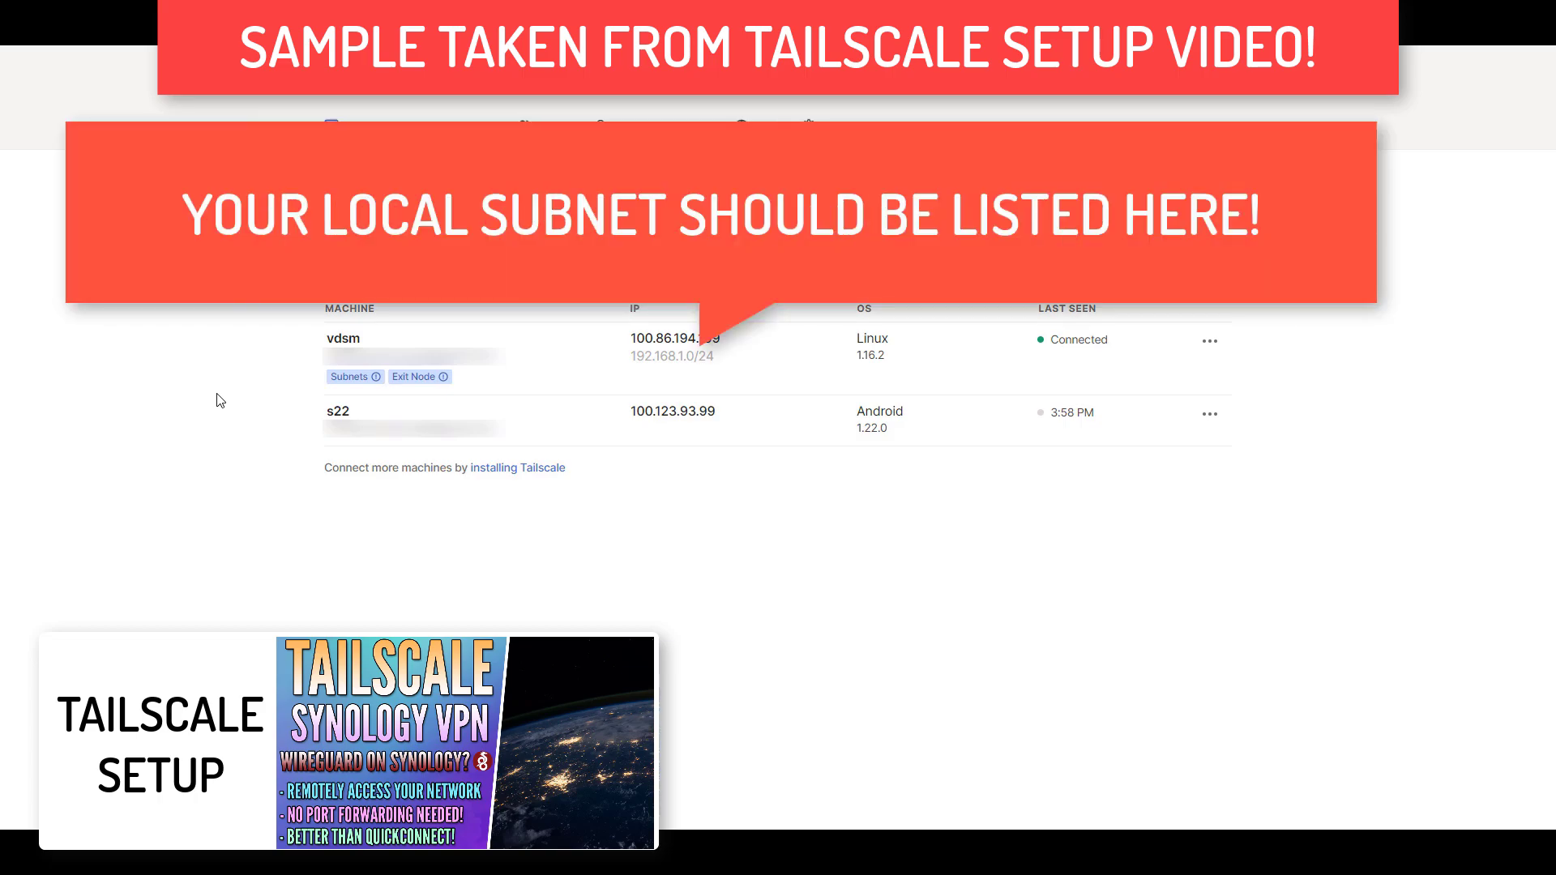
- In vdsm's route settings, approve the 192.168.1.0/24 subnet route and its exit-node use
left_click(1210, 342)
left_click(1107, 449)
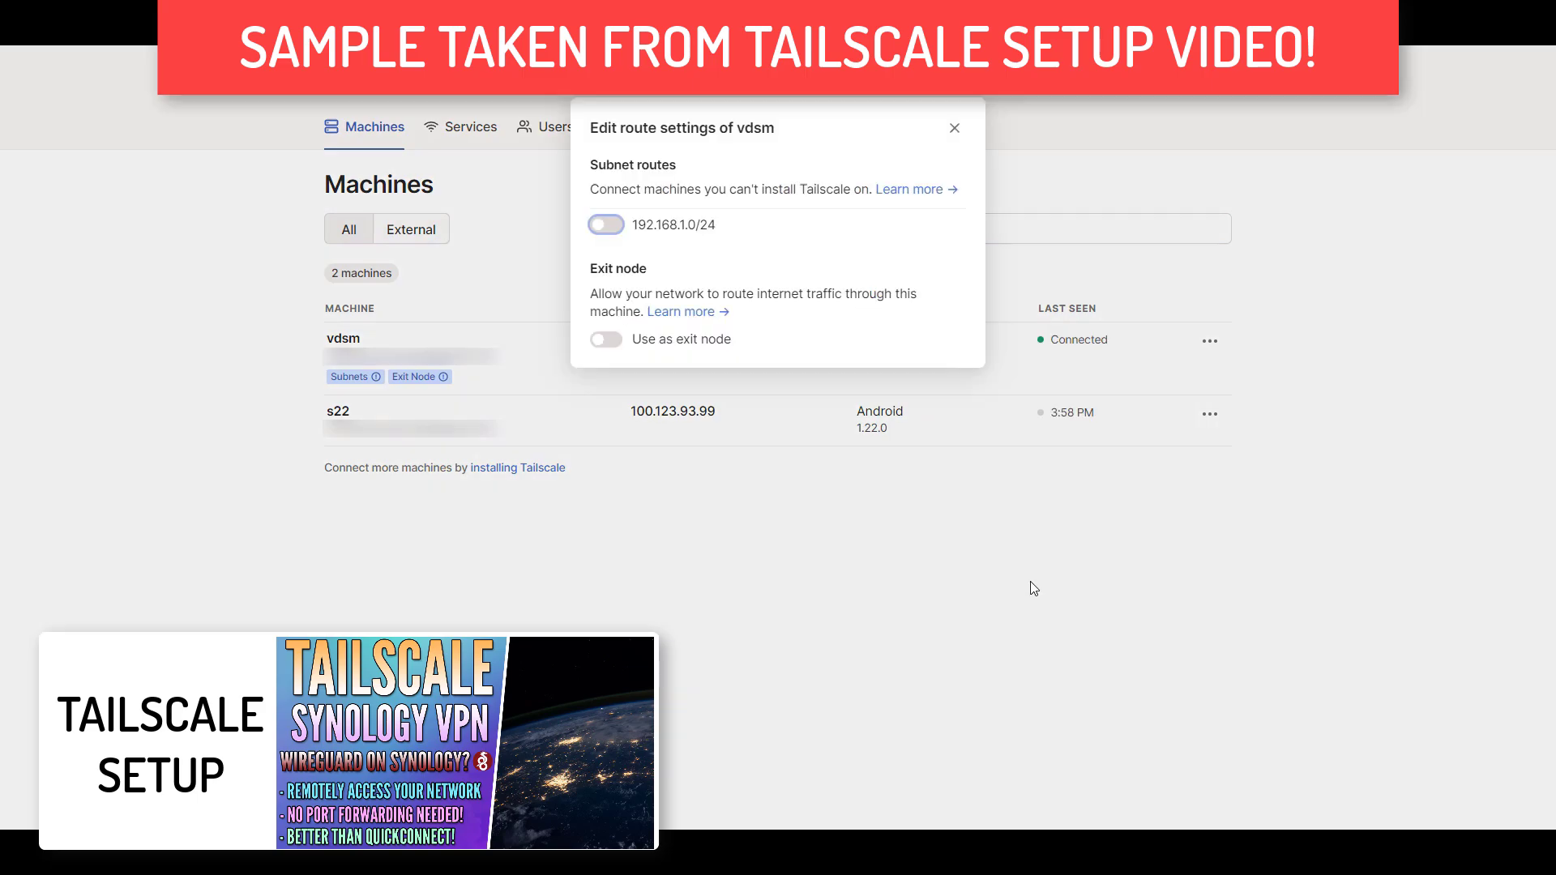
left_click(607, 332)
left_click(607, 438)
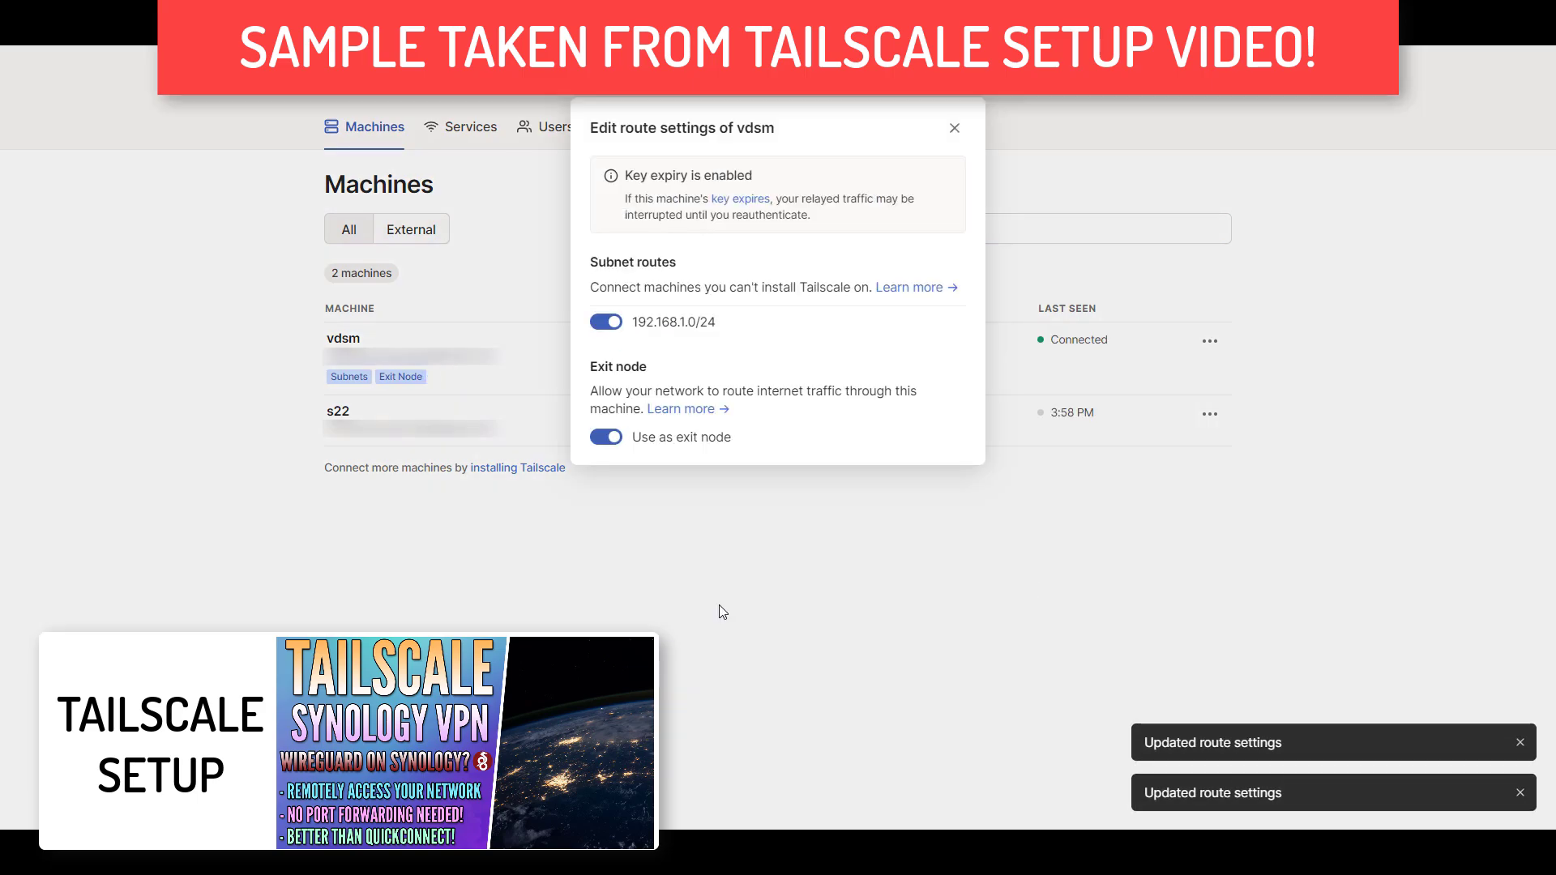
left_click(955, 128)
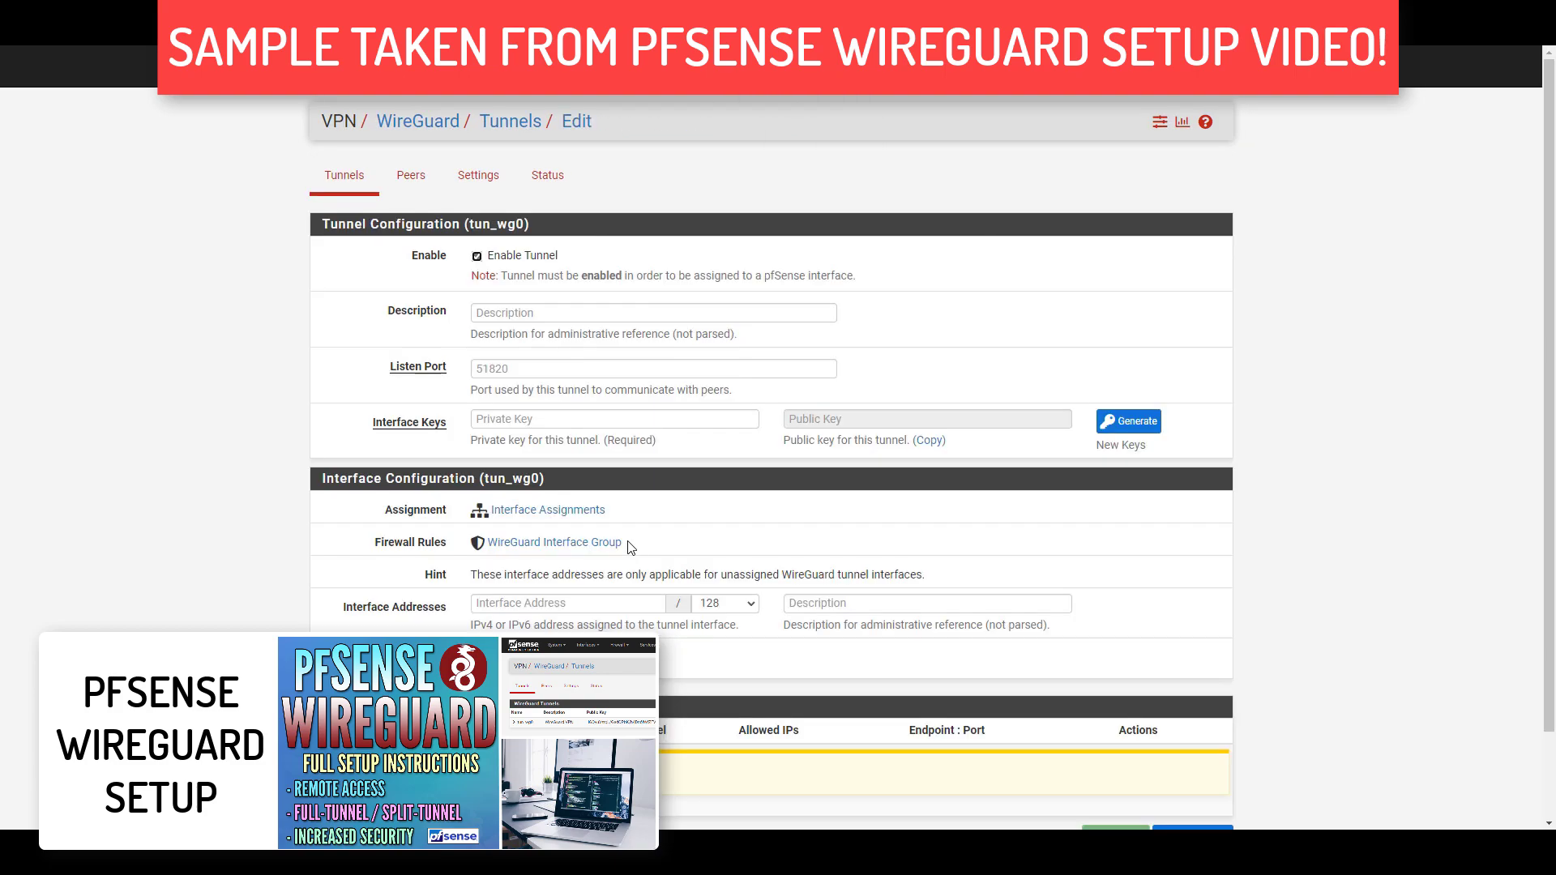
- Save tunnel tun_wg0 described 'WireGuard' on port 51820 with generated keys, then open its OPT4 interface
type("WireGuard")
key("Tab")
type("51820")
left_click(1020, 359)
left_click(1127, 420)
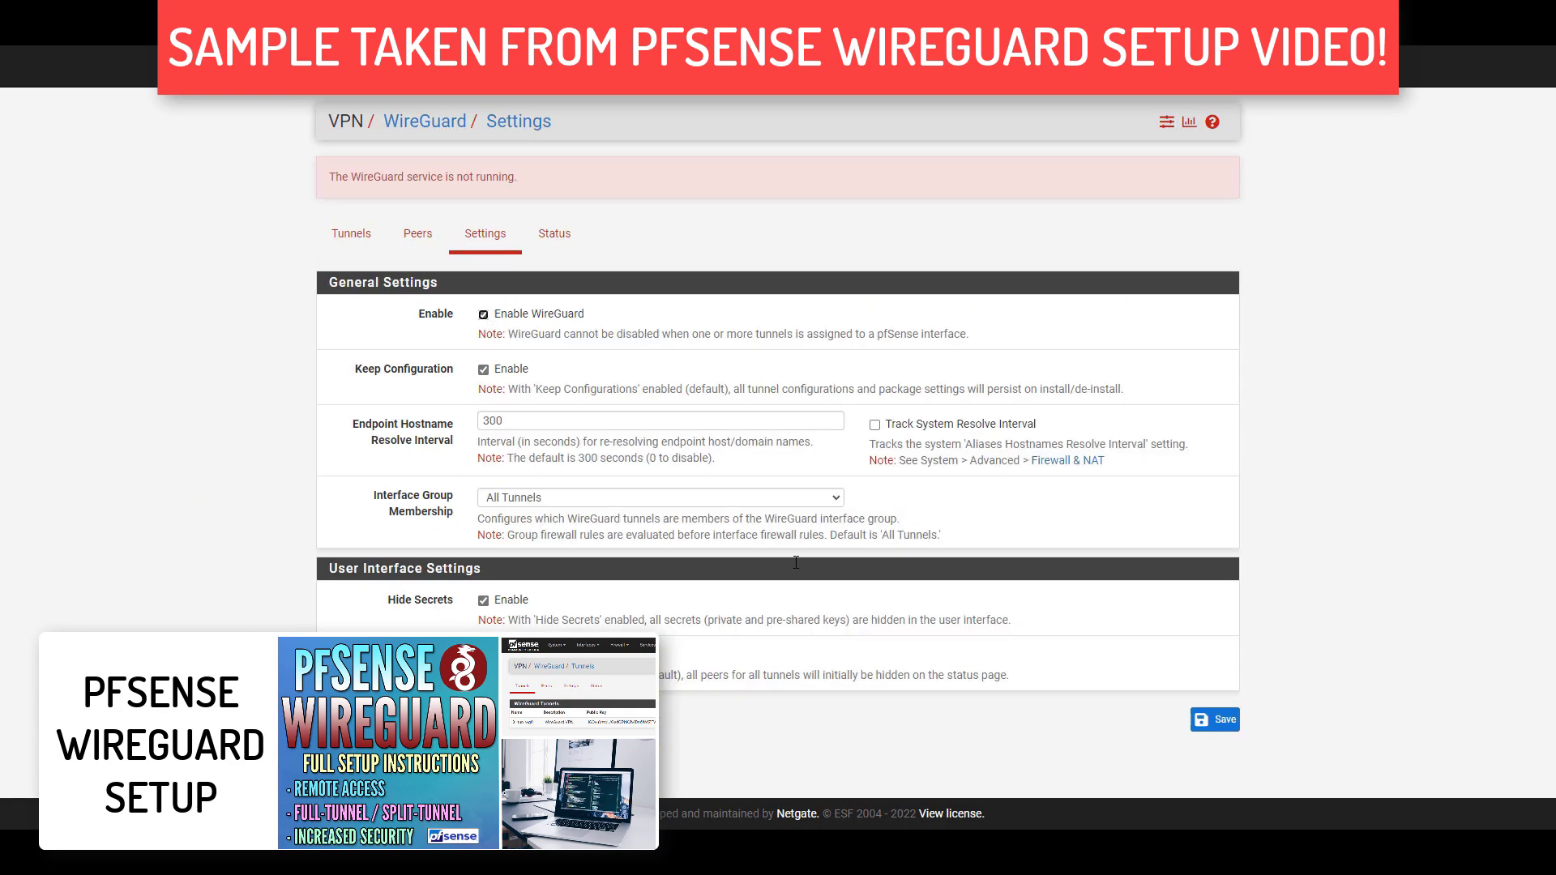
left_click(1213, 718)
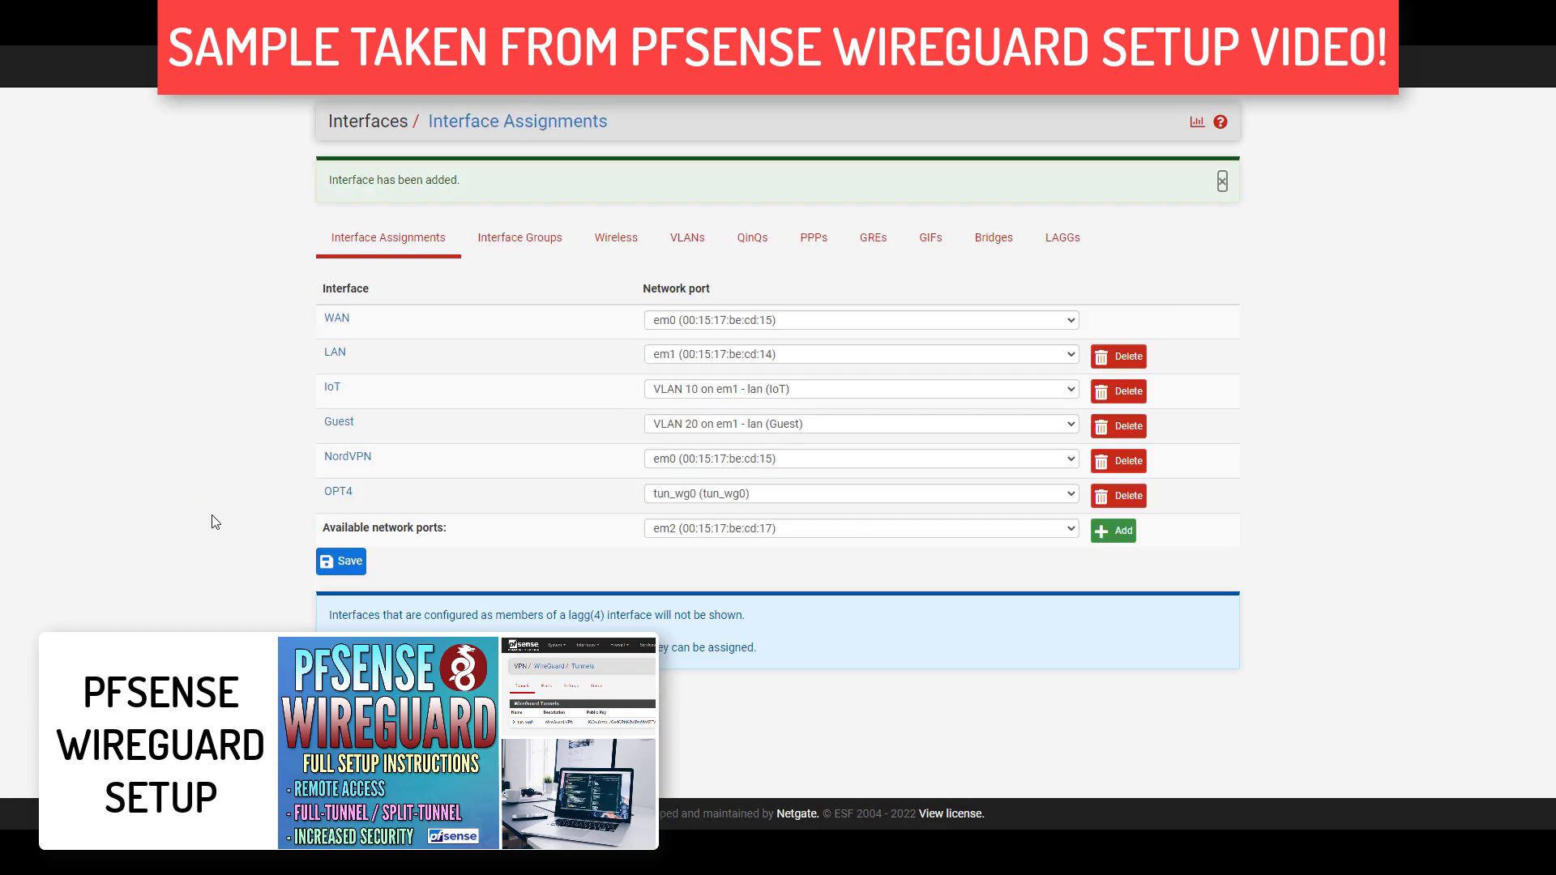
left_click(337, 492)
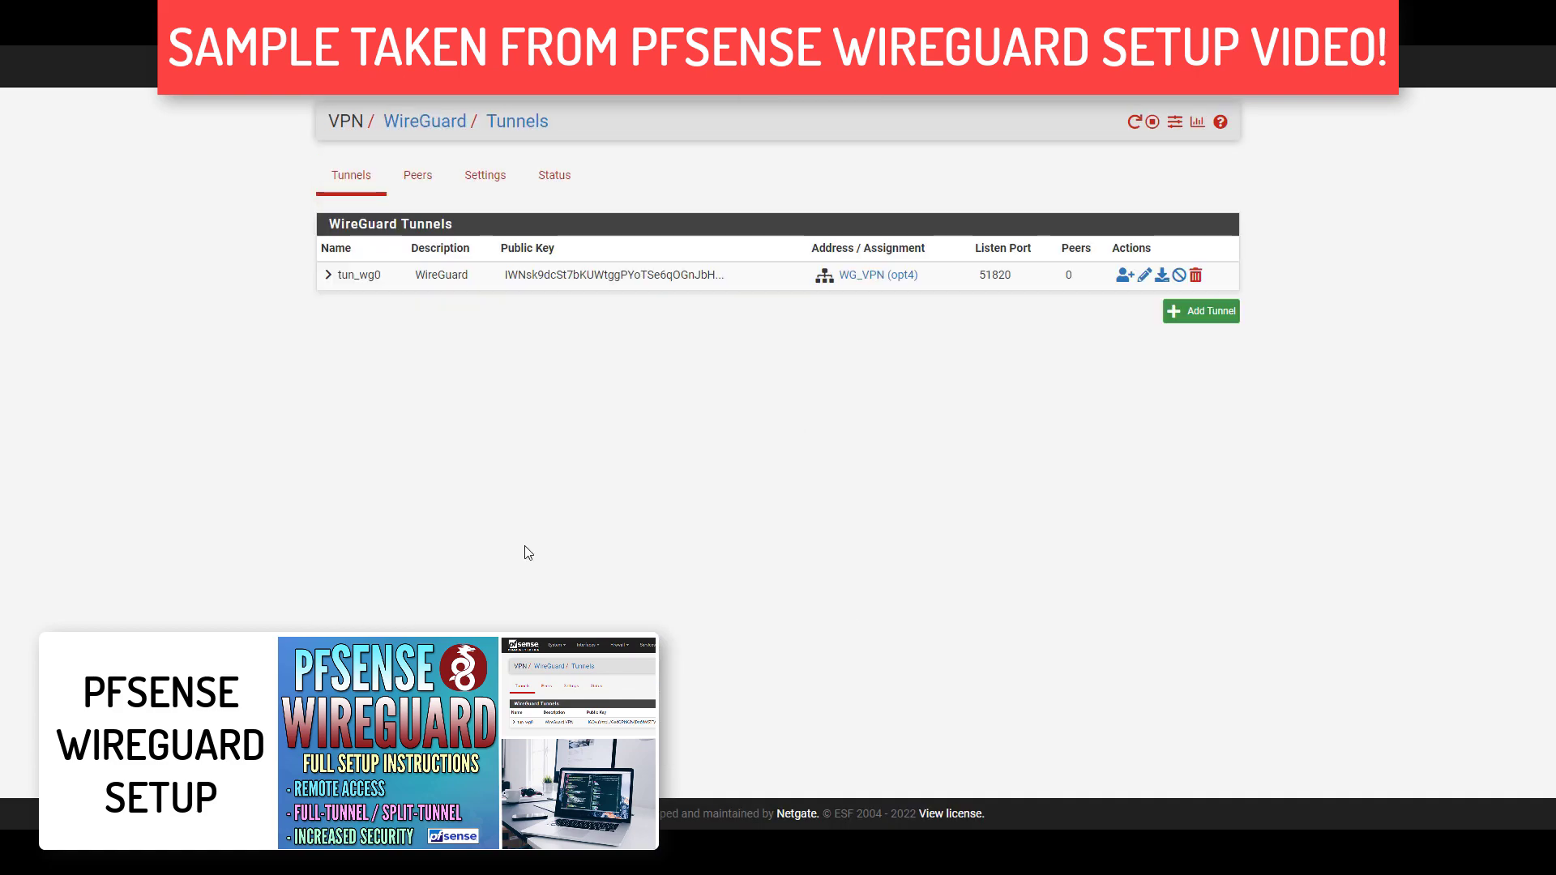
- Start an empty tunnel named 'WireGuard' in WireGuard for Windows, then return to pfSense
left_click(795, 573)
left_click(780, 618)
type("WireGuard")
key("Tab")
left_click(958, 413)
key("alt+Tab")
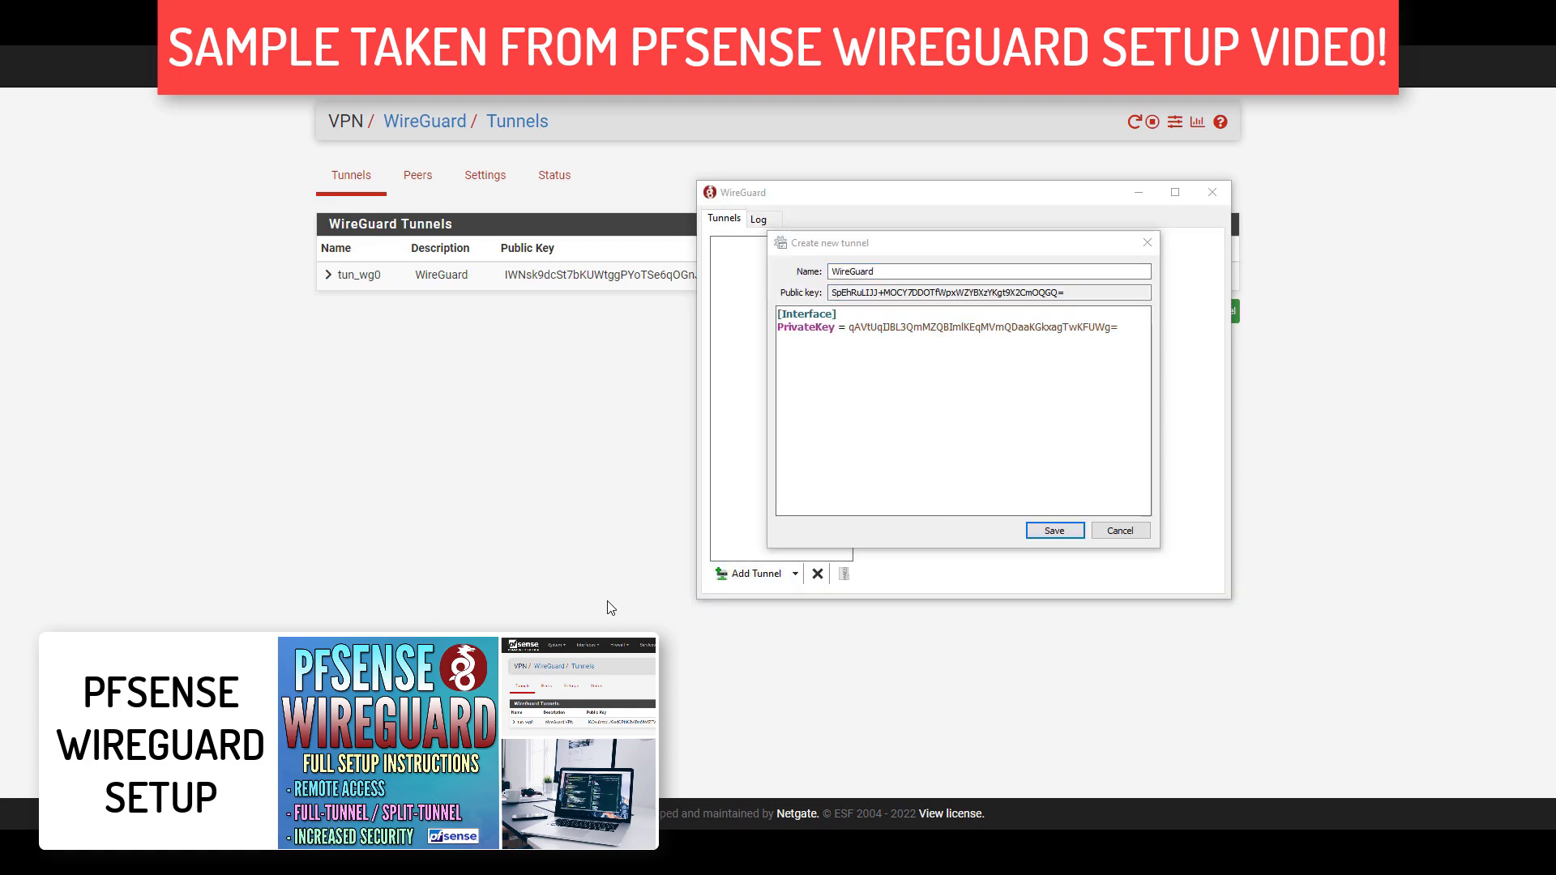
left_click(510, 233)
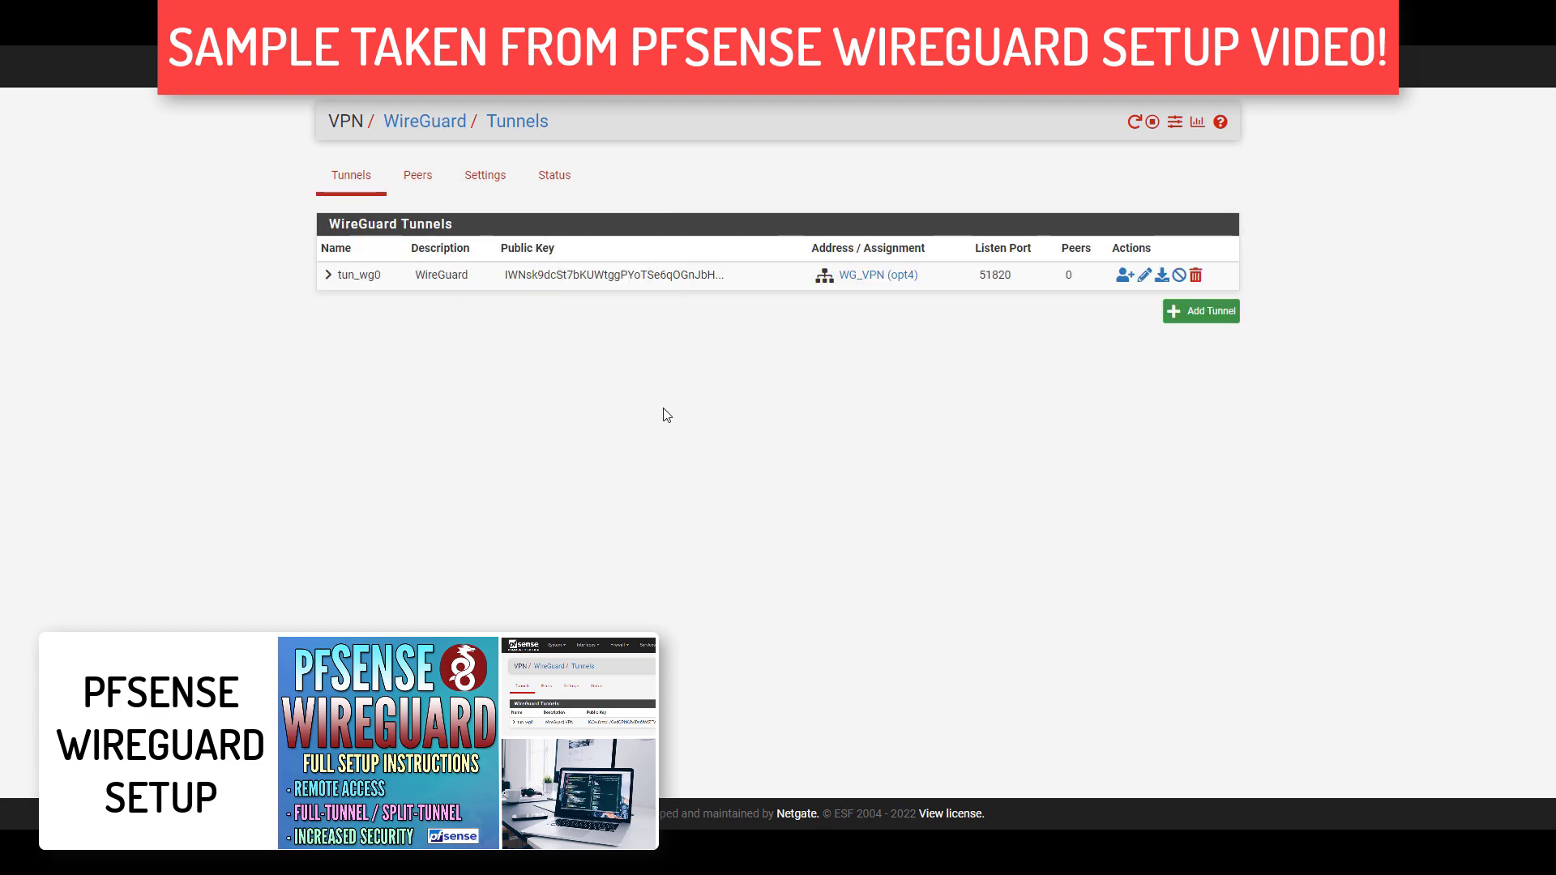
- Add a pfSense peer on tun_wg0 described 'Windows PC' with the client's public key pasted in
left_click(418, 175)
left_click(1202, 356)
left_click(653, 313)
left_click(568, 340)
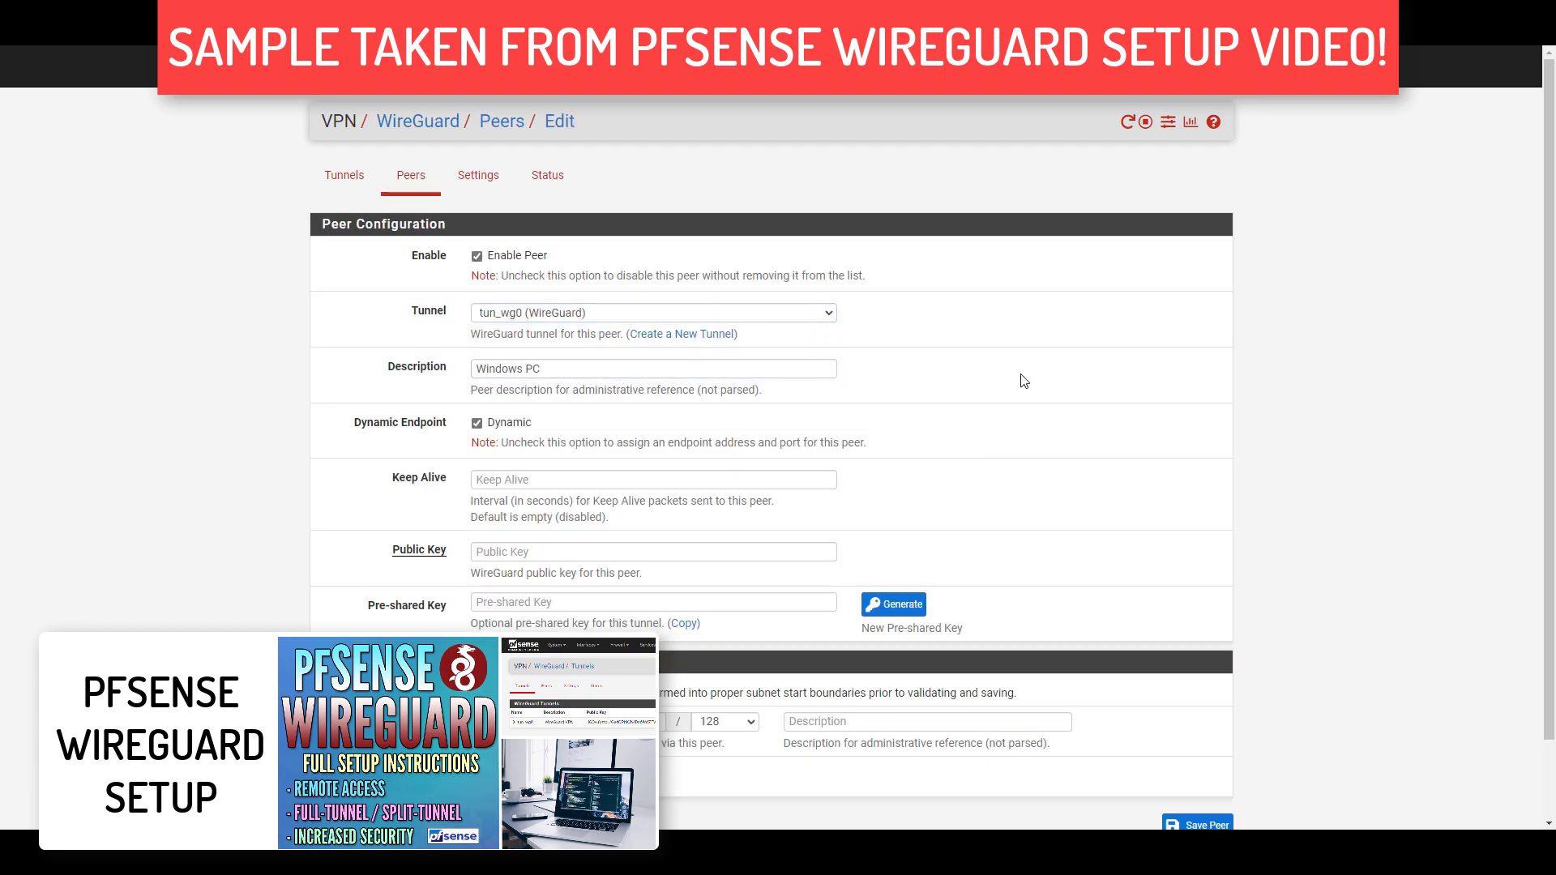
left_click(653, 368)
type("Windows PC")
scroll(1013, 379, "down", 2)
key("Tab")
key("Tab")
key("Tab")
type("SpEhRuLIJJ+MOCY7DDOTfWpxWZYBXzYKgt9X2CmOQGQ=")
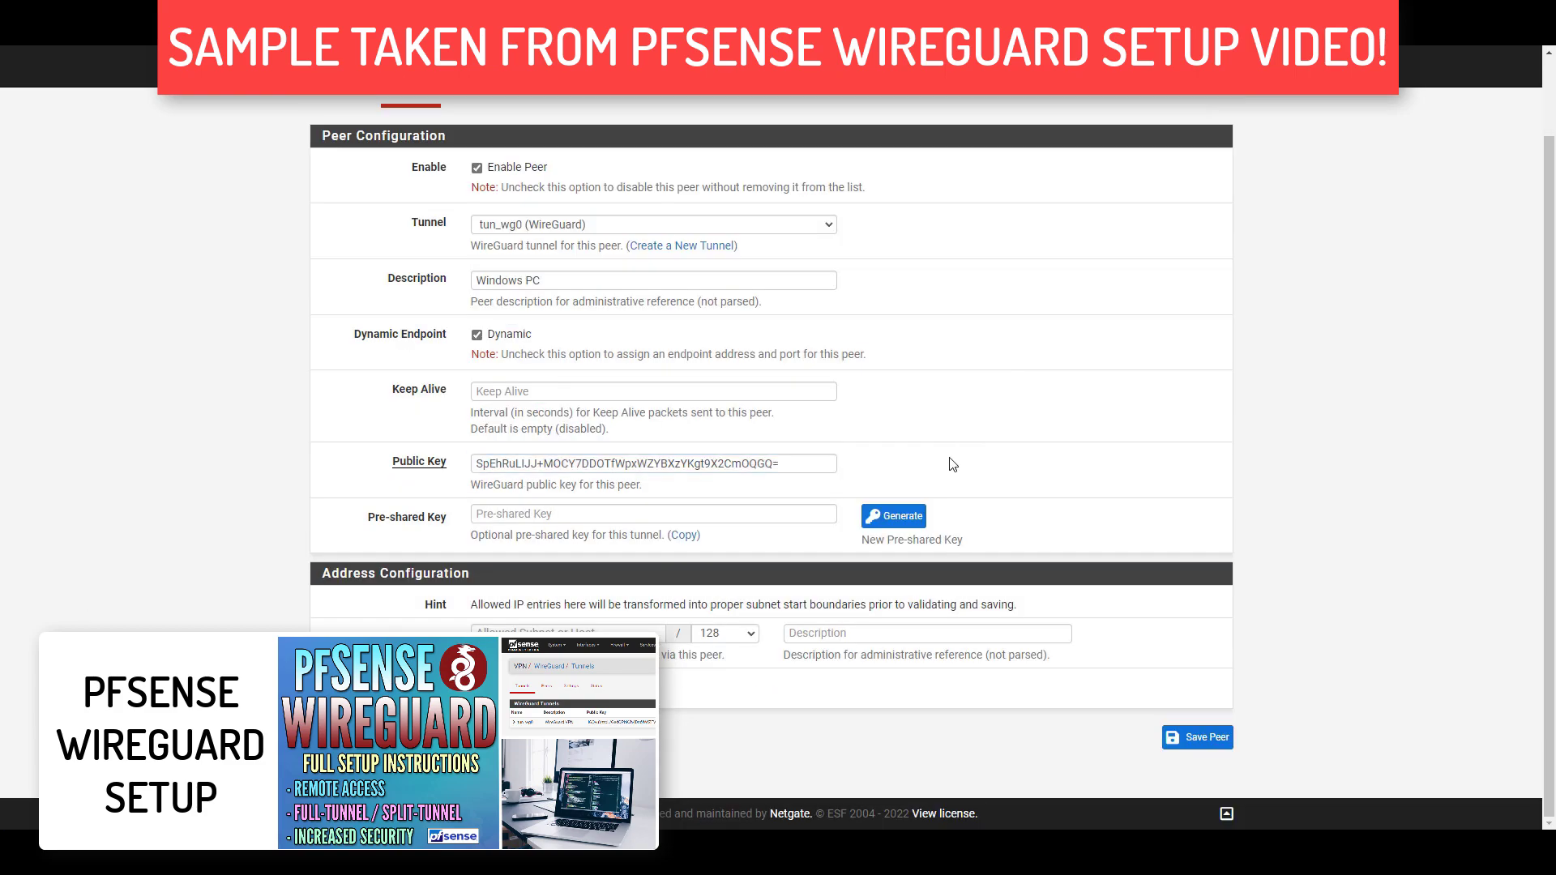
- Generate the peer's pre-shared key and record it in the notes under 'PreShared Key ='
left_click(893, 516)
left_click(684, 534)
key("alt+Tab")
key("Return")
type("PreShared Key =")
key("ctrl+v")
left_click(201, 262)
key("ctrl+v")
key("alt+Tab")
- Set the peer's allowed IP to 10.200.0.5/32
left_click(567, 629)
type("10.200.0.5")
left_click(728, 633)
left_click(722, 459)
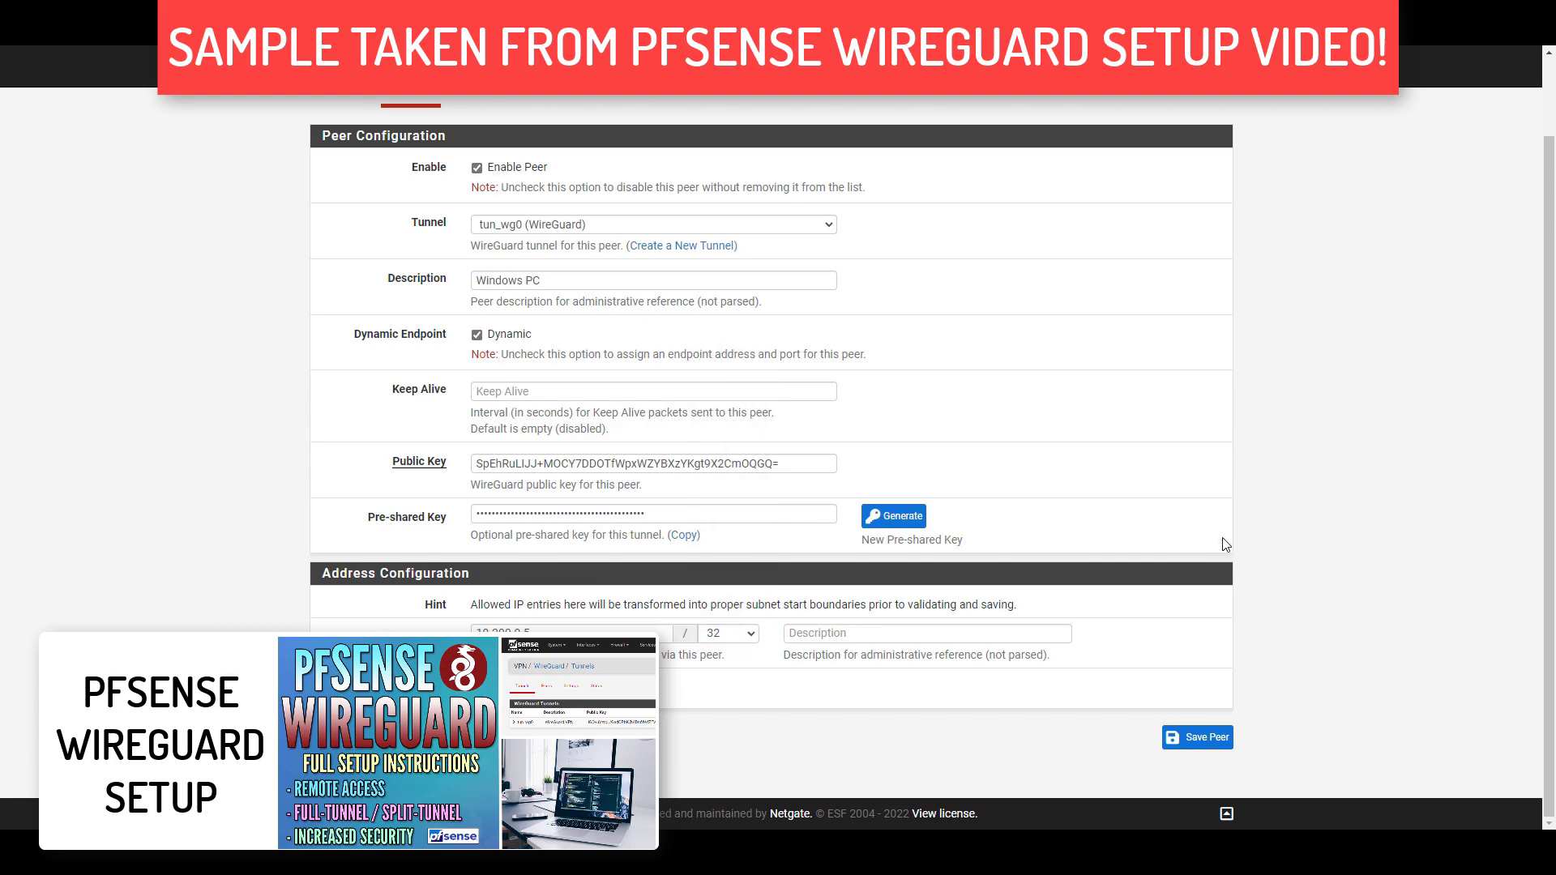
- Save the peer, then give the Windows tunnel Address 10.200.0.5/24 and DNS 8.8.8.8,8.8.4.4
left_click(1197, 737)
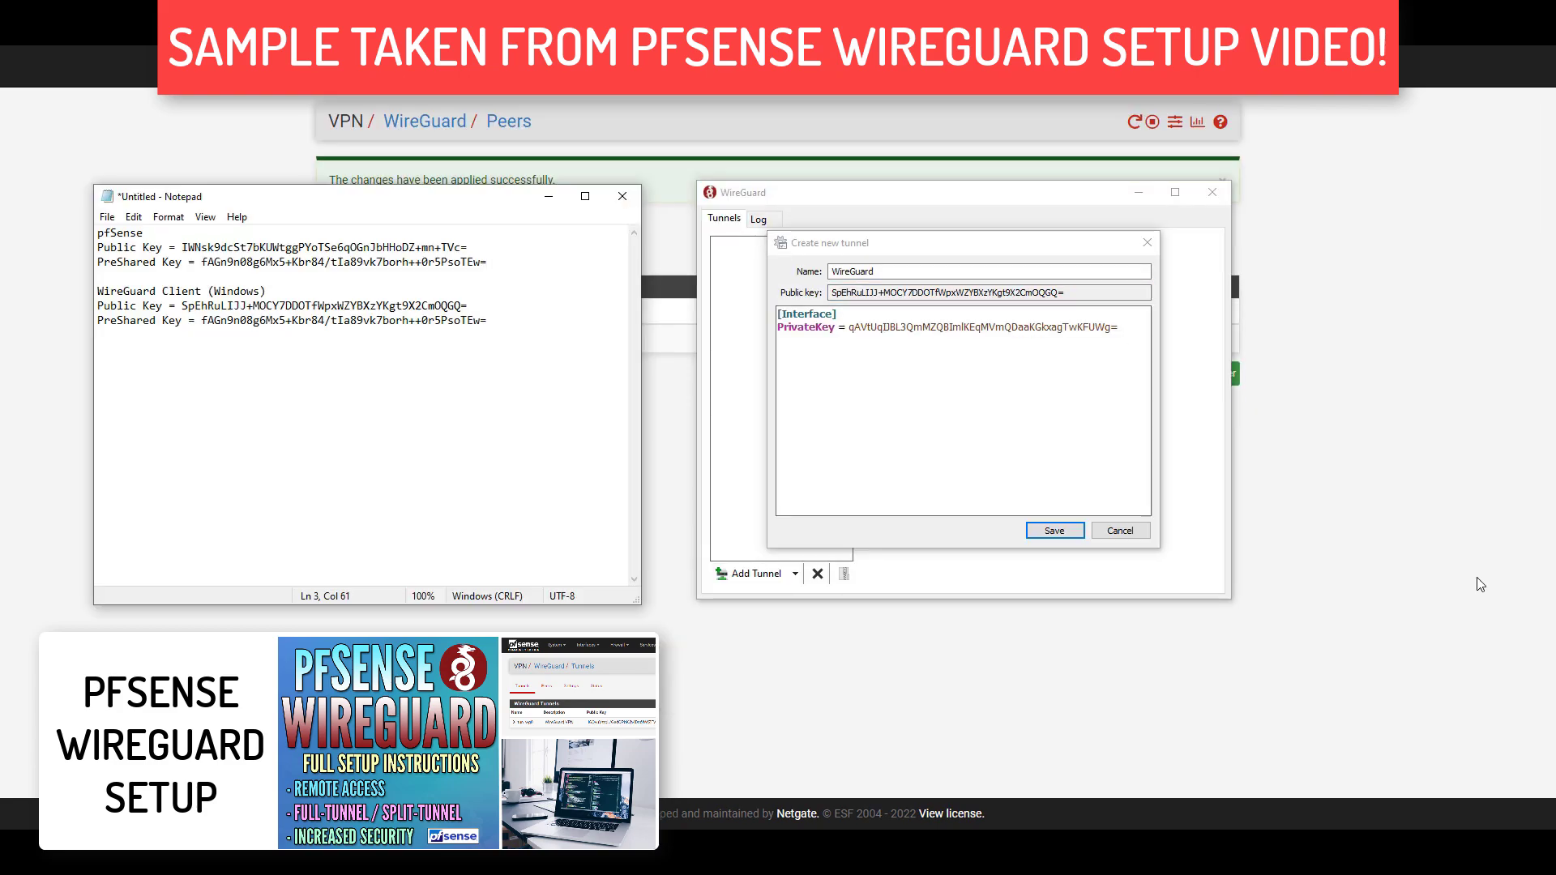
left_click(1134, 328)
type("Address =  DNS =   [Peer] PublicKey =  PresharedKey =  AllowedIPs =  Endpoint =")
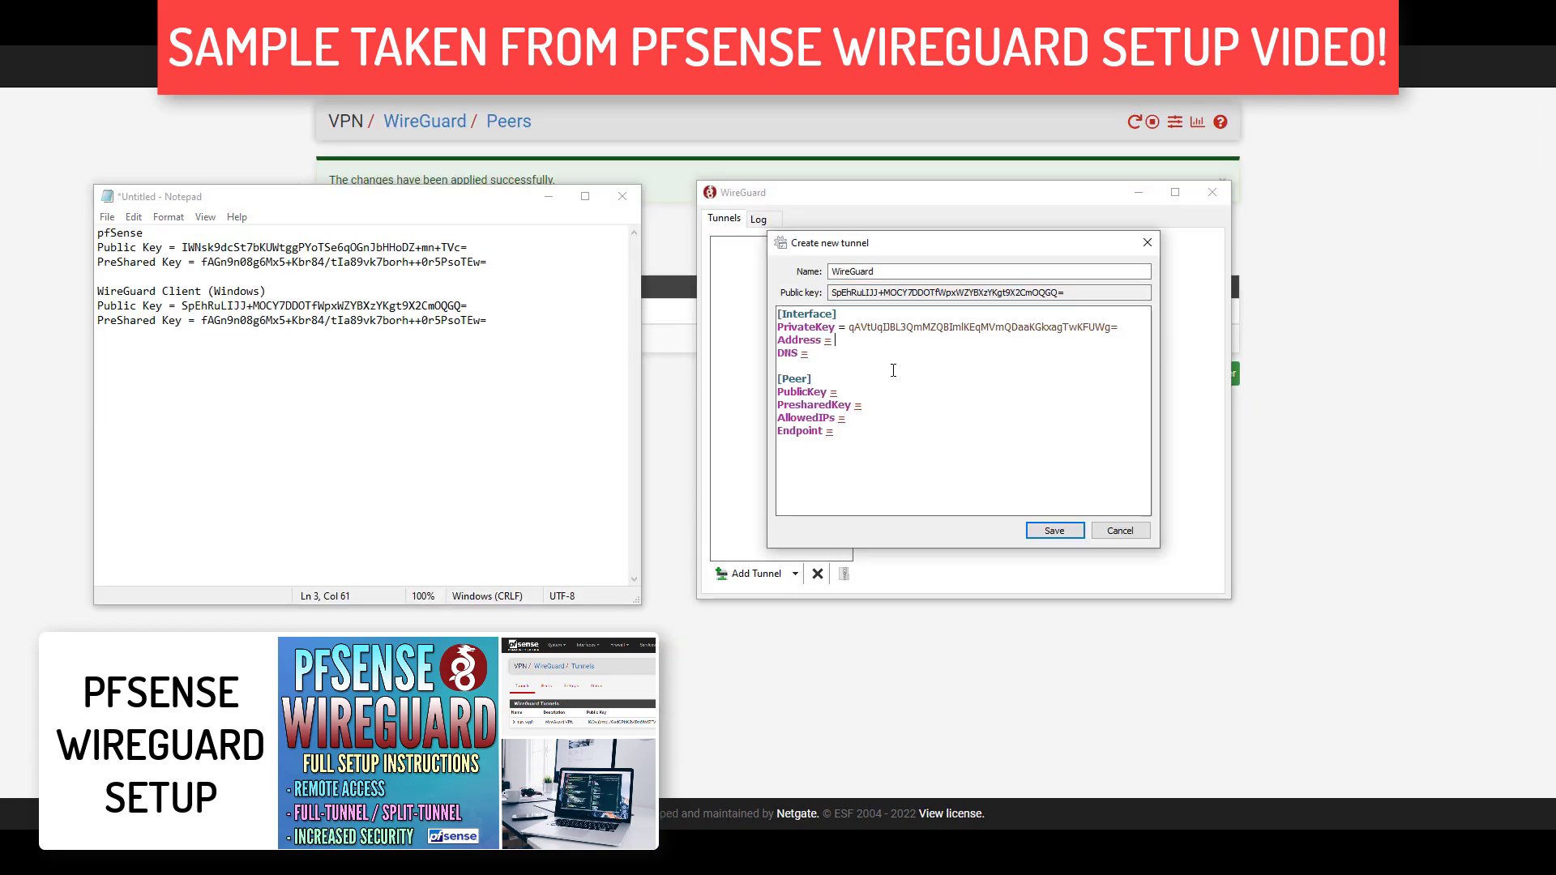
left_click(956, 341)
type("10.200.0.5/24")
left_click(846, 353)
type("8.8.8.8, 8.8.")
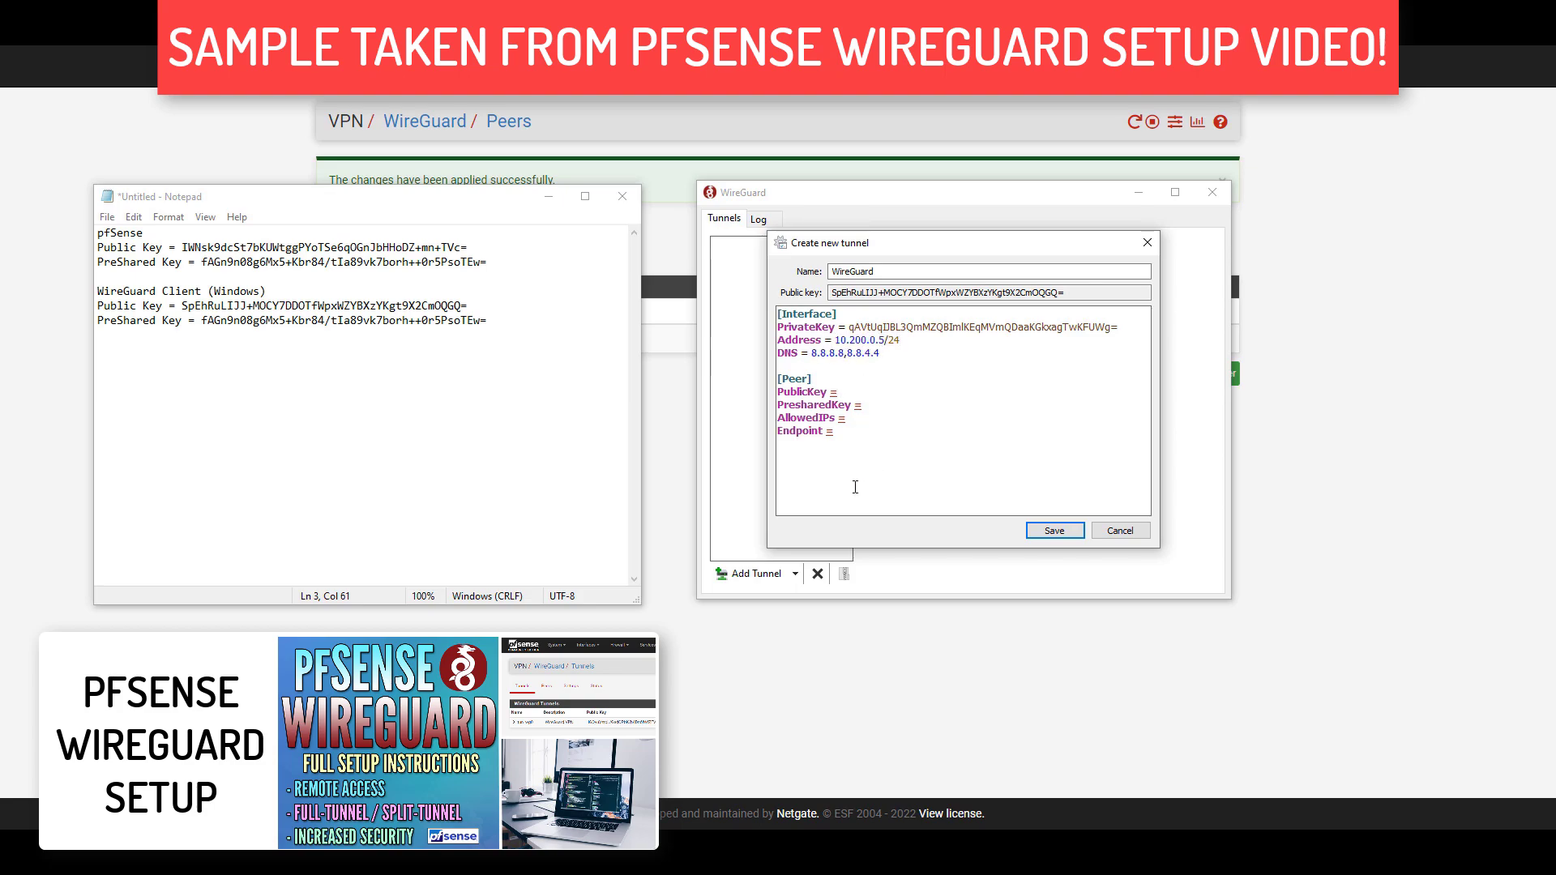
- Copy pfSense's public key from the notes into the tunnel's PublicKey line
left_click_drag(182, 247, 468, 247)
key("ctrl+c")
key("alt+Tab")
key("ctrl+v")
- Copy the pre-shared key from the notes into the tunnel's PresharedKey line
left_click(402, 389)
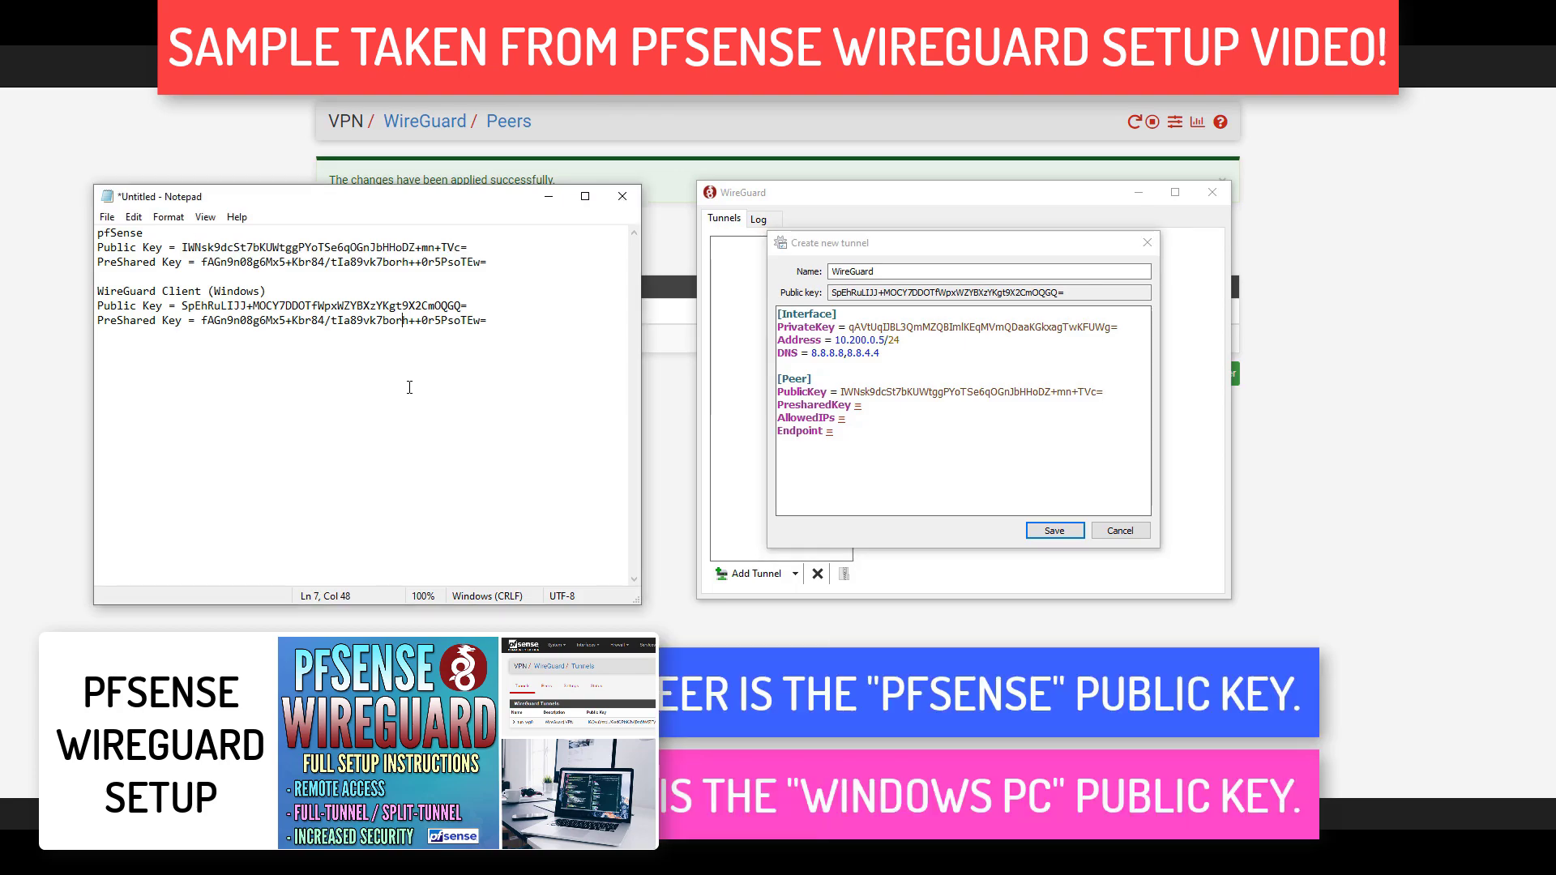
left_click_drag(487, 262, 201, 262)
key("ctrl+c")
key("alt+Tab")
key("Down")
key("End")
key("ctrl+v")
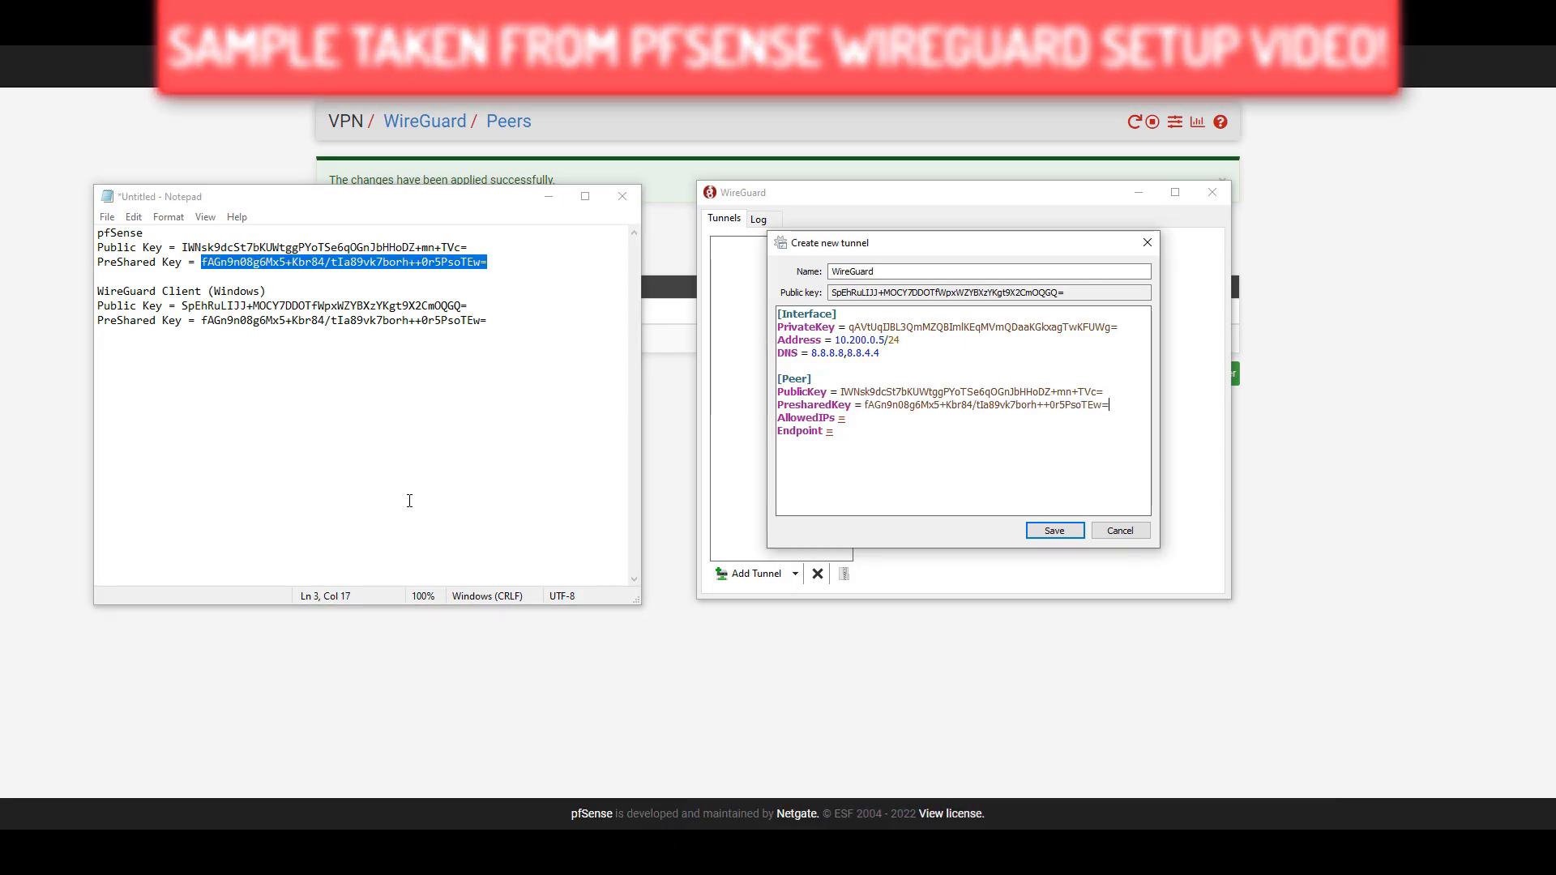